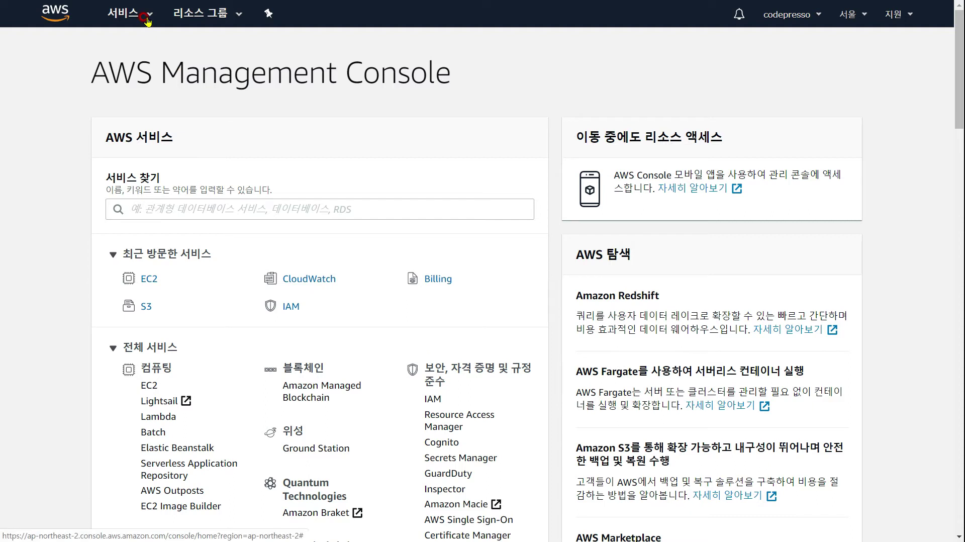
- Open the full AWS services list, then close it again
{"action": "left_click", "coordinate": [146, 16]}
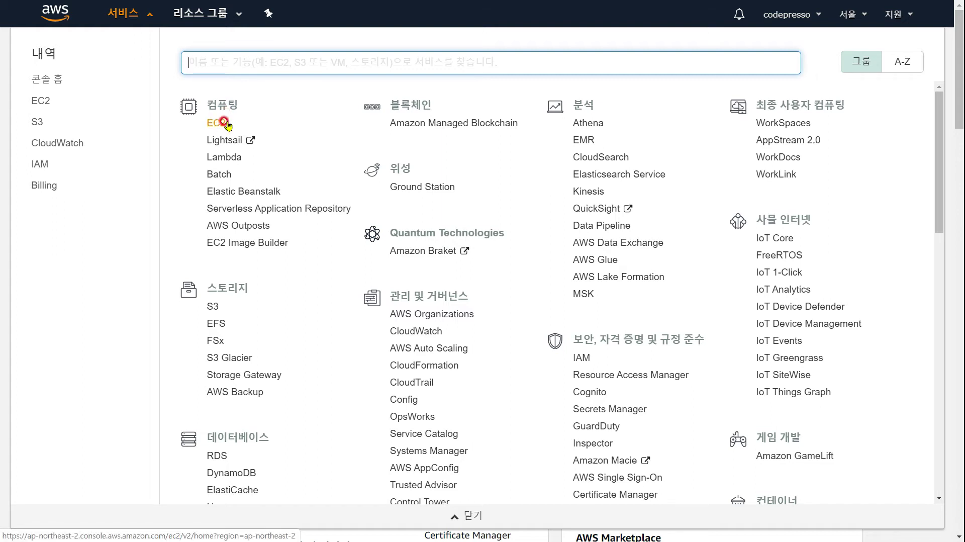
{"action": "left_click", "coordinate": [2, 144]}
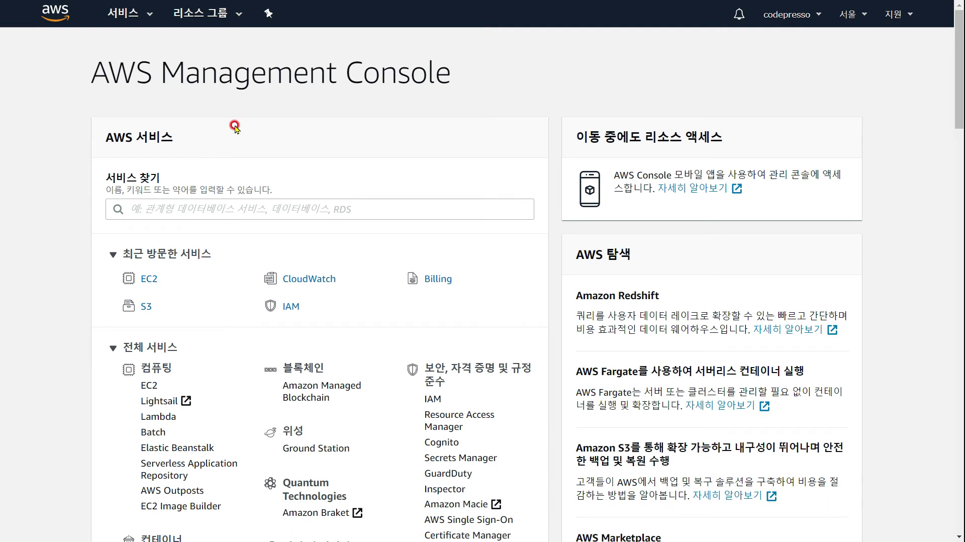
{"action": "scroll", "coordinate": [234, 127], "scroll_direction": "down", "scroll_amount": 2}
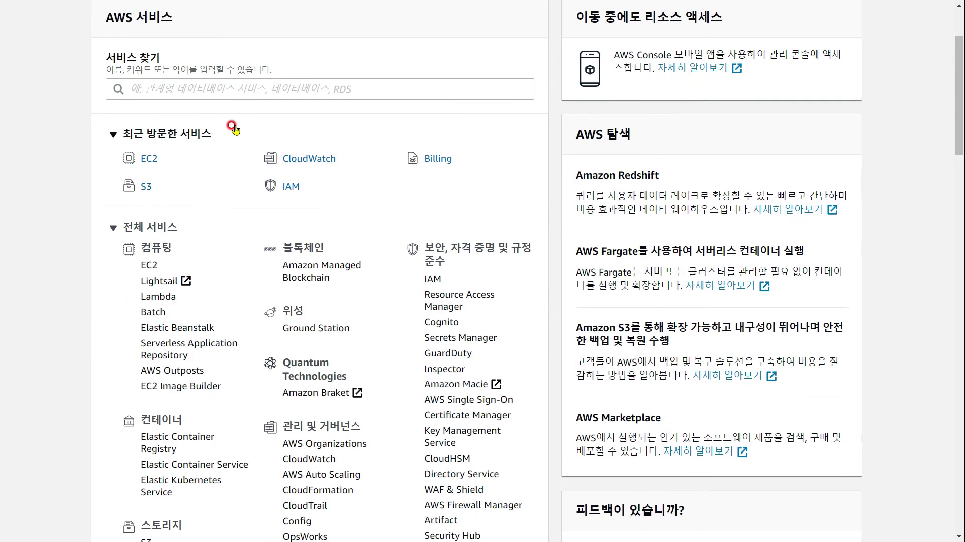
{"action": "scroll", "coordinate": [233, 127], "scroll_direction": "up", "scroll_amount": 1}
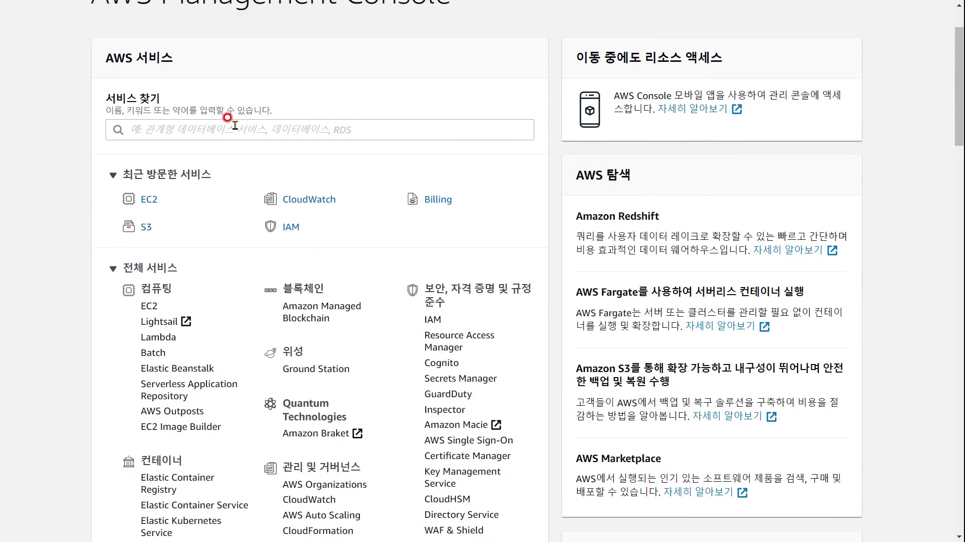
- Search the home page for ec2 and run the search to reach EC2
{"action": "left_click", "coordinate": [207, 126]}
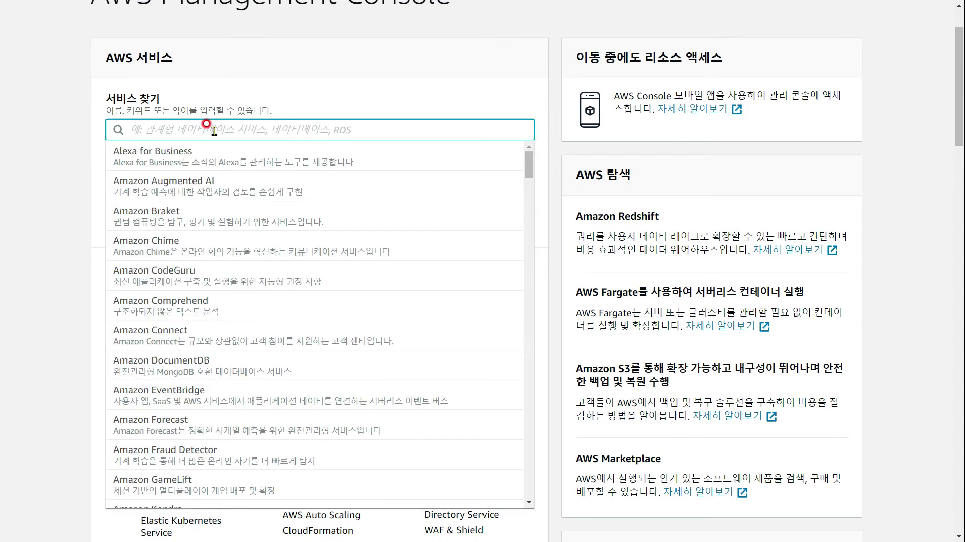
{"action": "type", "text": "ec2"}
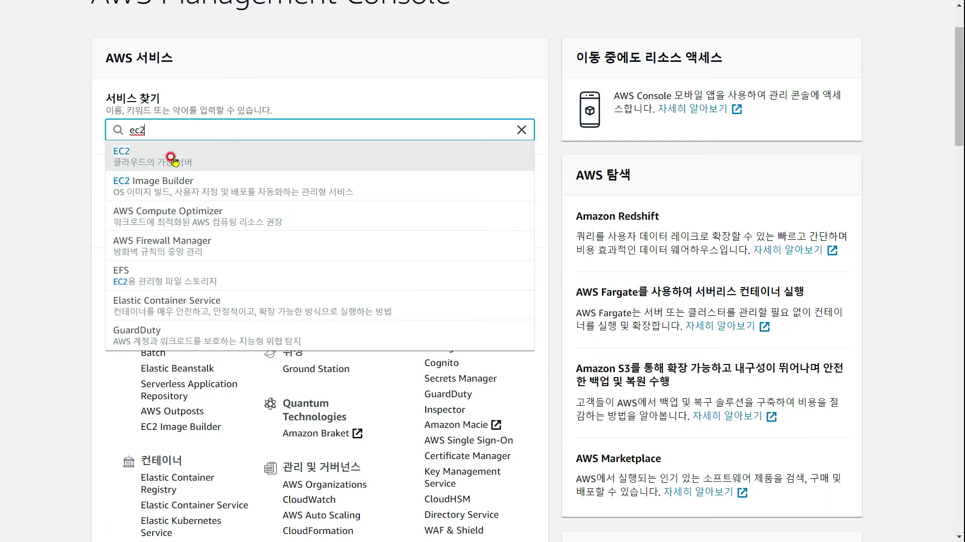
{"action": "left_click", "coordinate": [64, 159]}
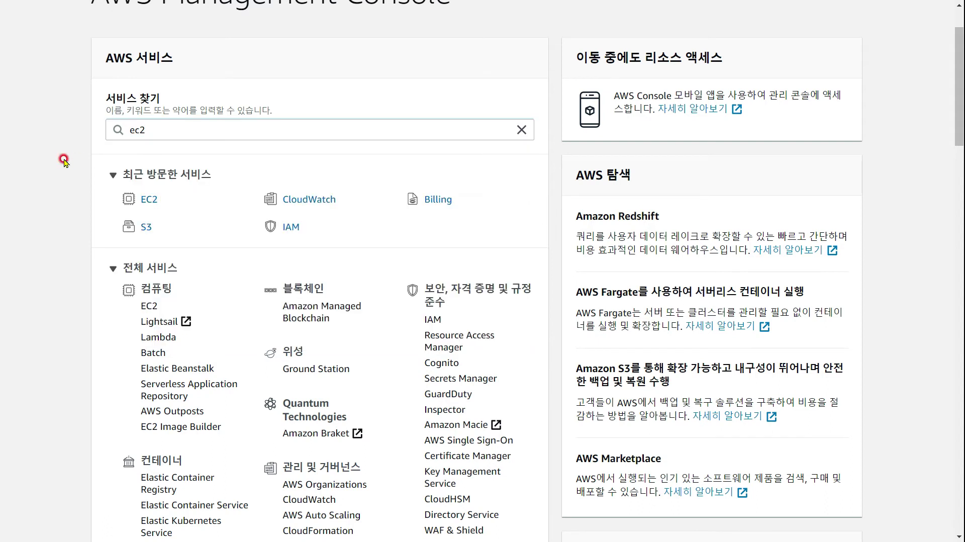
{"action": "scroll", "coordinate": [64, 160], "scroll_direction": "up", "scroll_amount": 2}
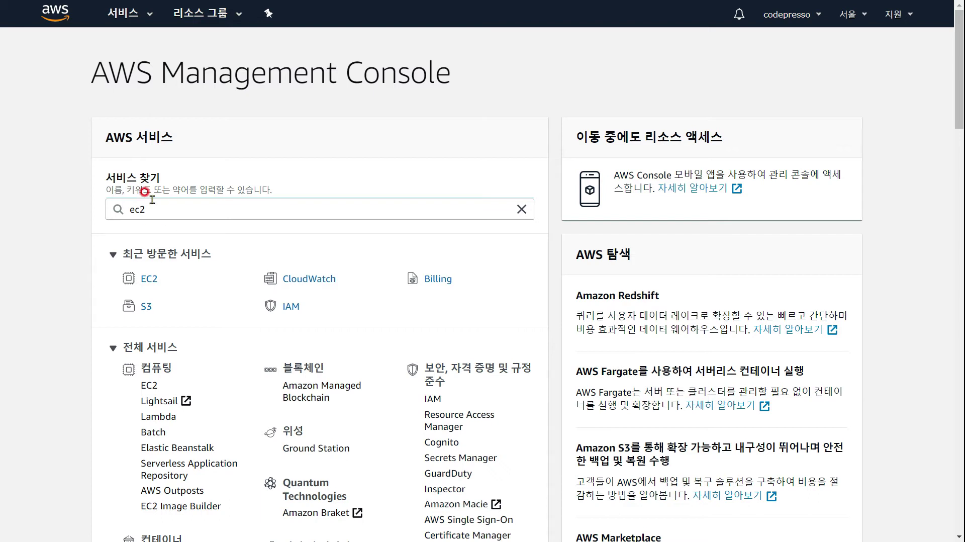
{"action": "left_click", "coordinate": [143, 14]}
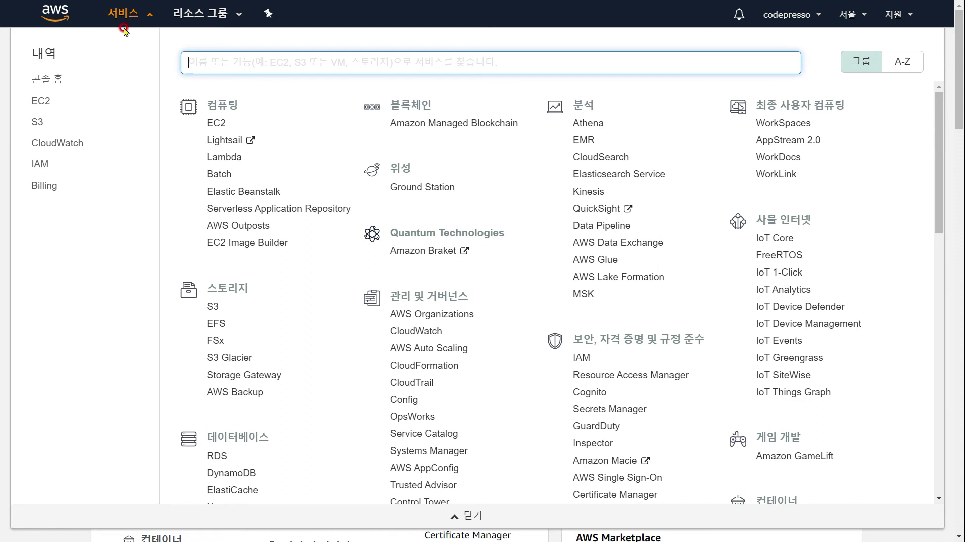
{"action": "left_click", "coordinate": [4, 107]}
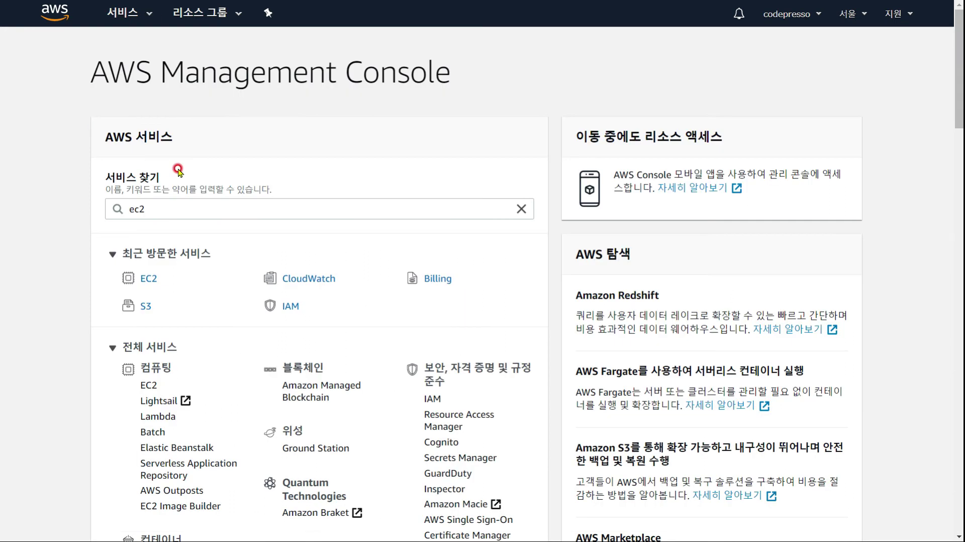
{"action": "left_click", "coordinate": [176, 207]}
{"action": "key", "text": "Return"}
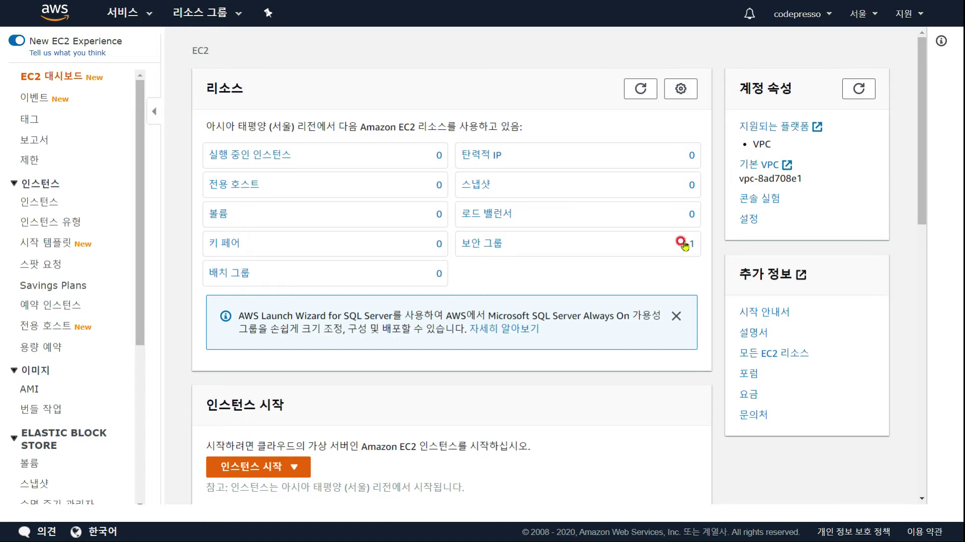
- Dismiss the SQL Server tip and scroll down to the Launch instance options
{"action": "left_click", "coordinate": [674, 314]}
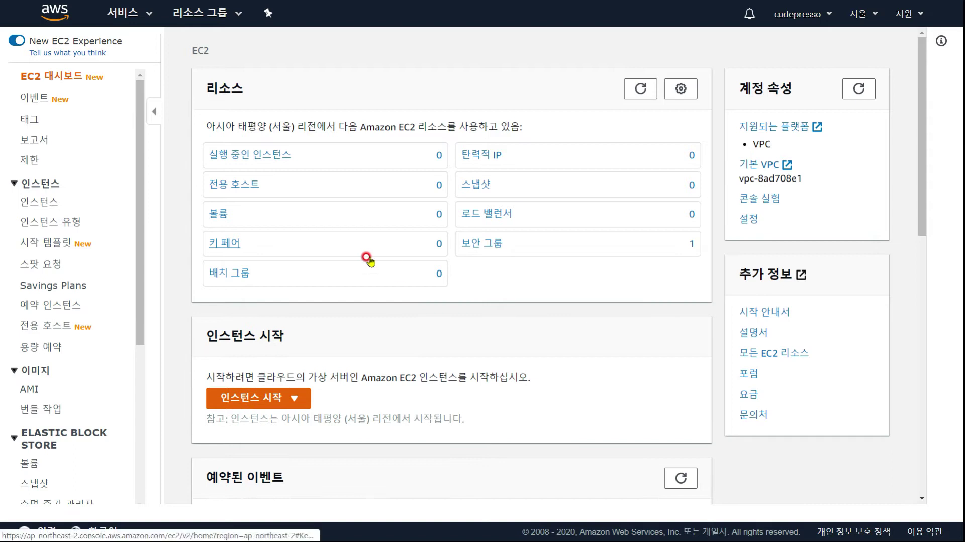
{"action": "scroll", "coordinate": [88, 221], "scroll_direction": "down", "scroll_amount": 5}
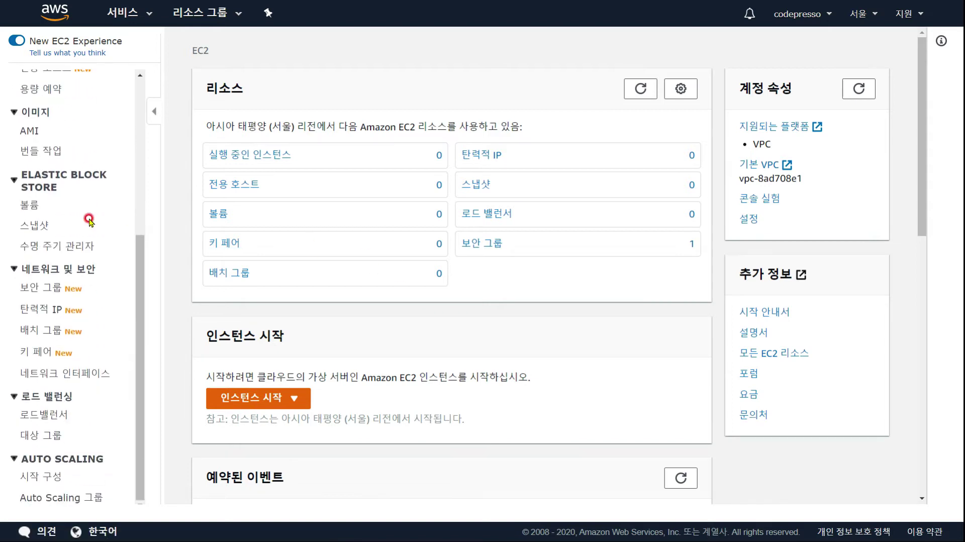
{"action": "scroll", "coordinate": [89, 220], "scroll_direction": "up", "scroll_amount": 5}
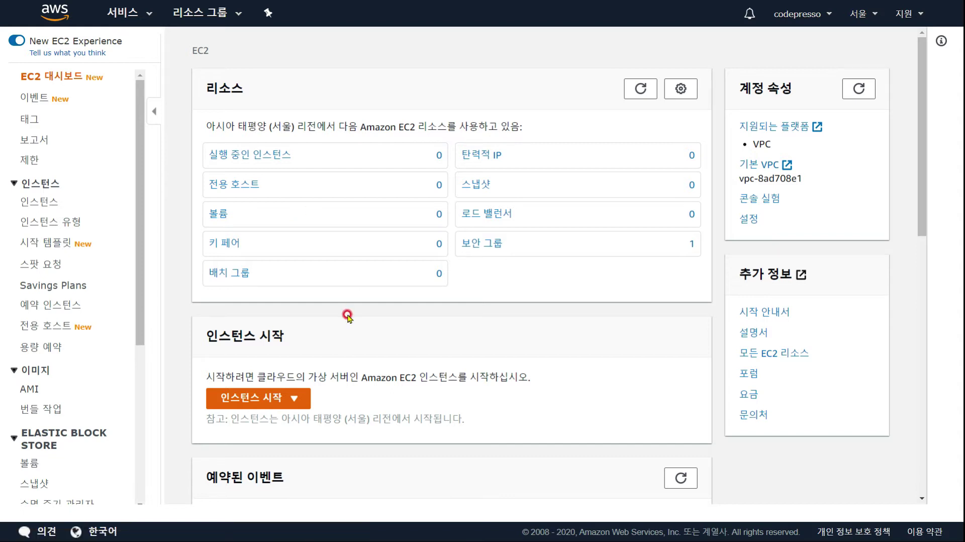
{"action": "scroll", "coordinate": [347, 316], "scroll_direction": "down", "scroll_amount": 3}
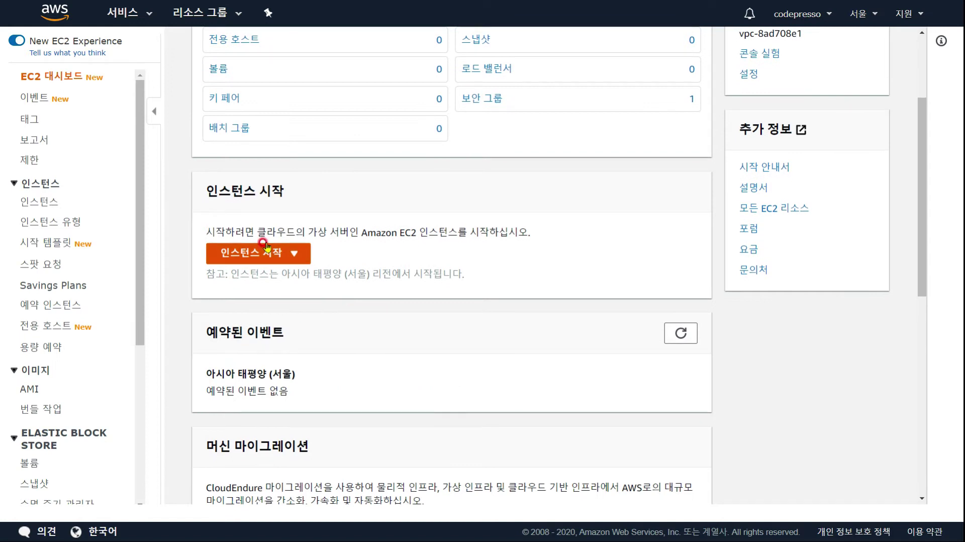
{"action": "left_click", "coordinate": [297, 258]}
- Choose Launch instance to start the EC2 launch wizard
{"action": "left_click", "coordinate": [270, 277]}
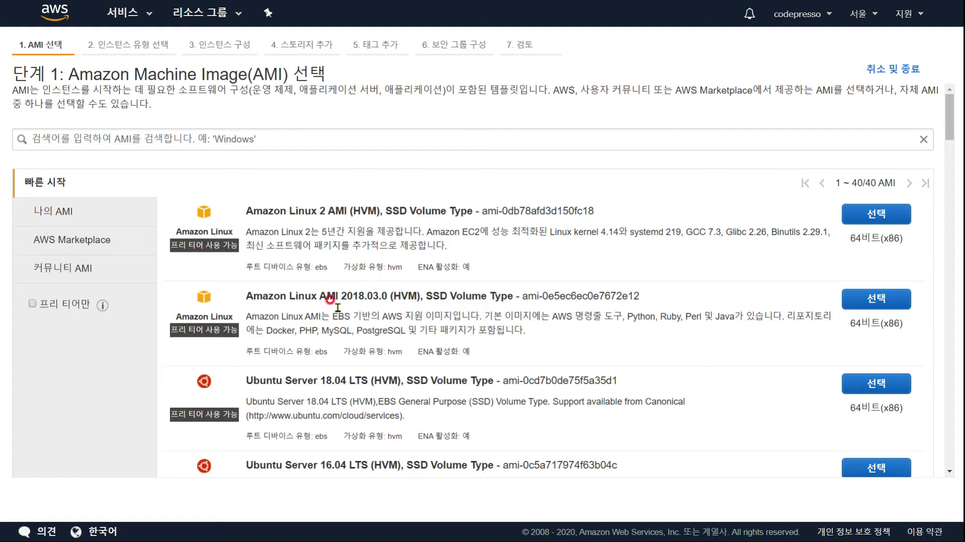
{"action": "scroll", "coordinate": [362, 290], "scroll_direction": "down", "scroll_amount": 3}
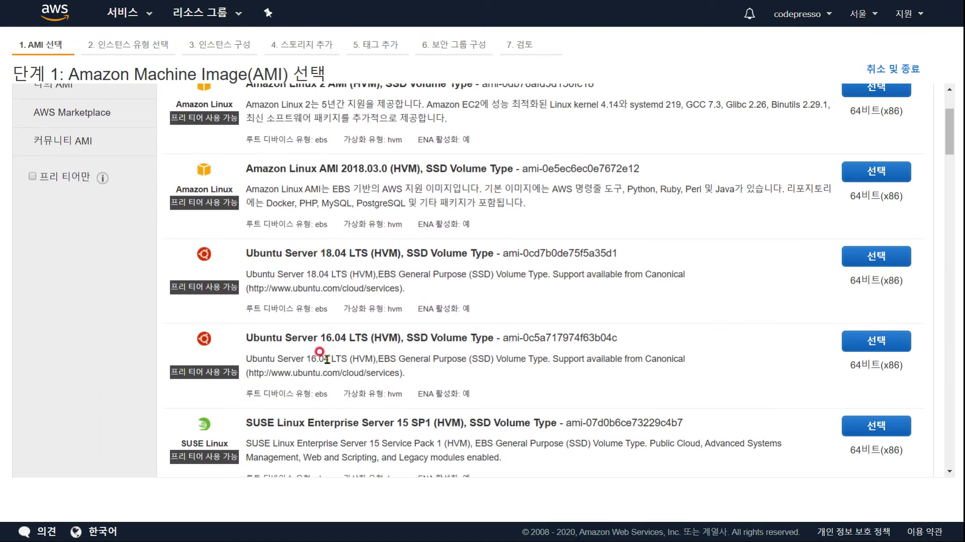
{"action": "scroll", "coordinate": [383, 240], "scroll_direction": "down", "scroll_amount": 3}
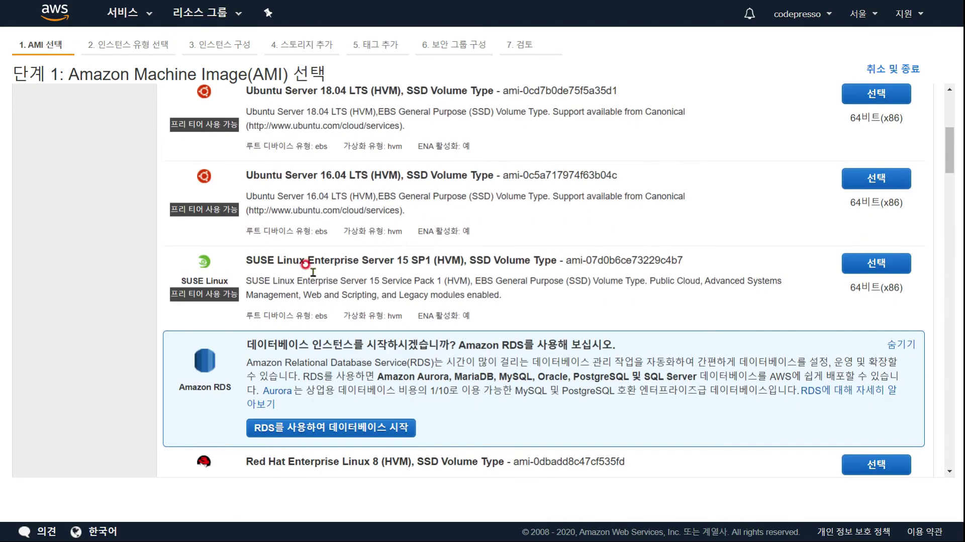
{"action": "scroll", "coordinate": [376, 305], "scroll_direction": "down", "scroll_amount": 3}
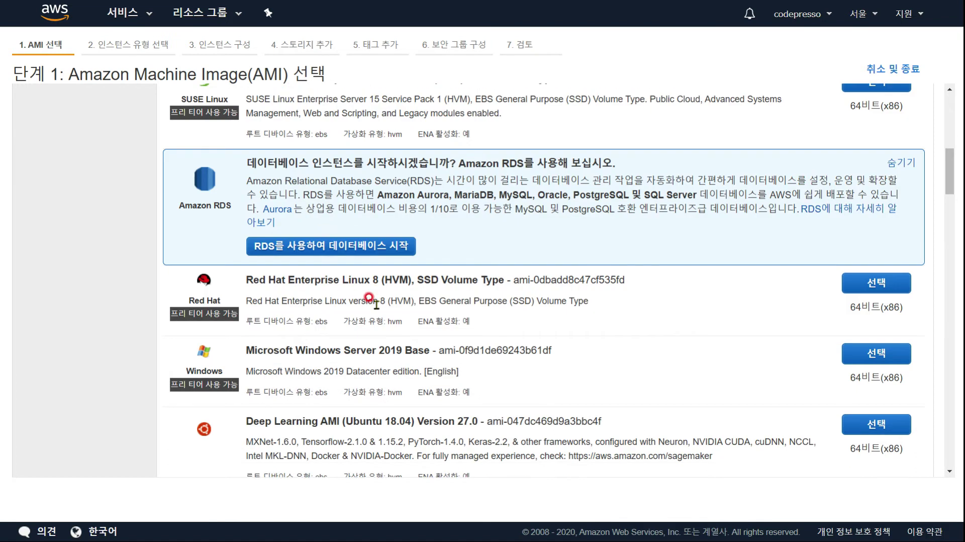
{"action": "scroll", "coordinate": [367, 299], "scroll_direction": "down", "scroll_amount": 2}
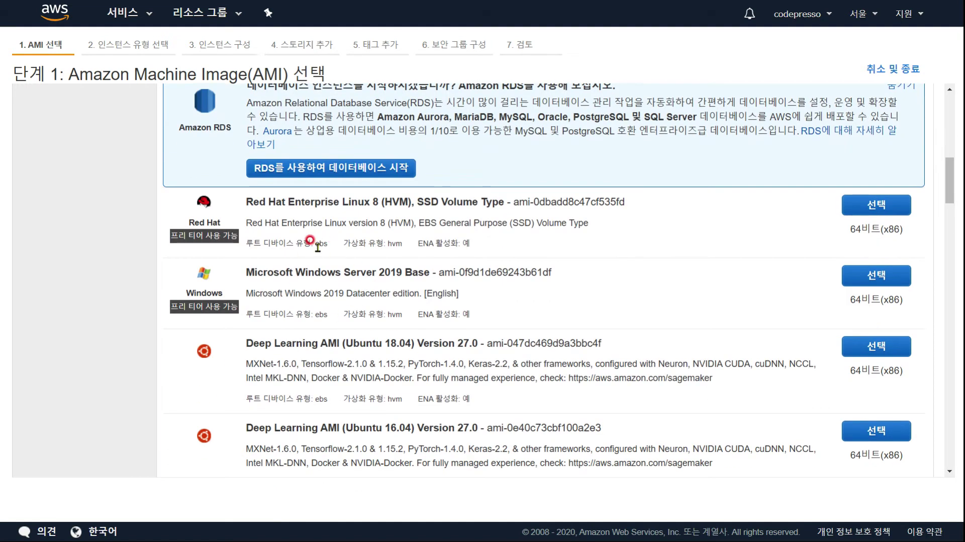
{"action": "scroll", "coordinate": [567, 283], "scroll_direction": "down", "scroll_amount": 2}
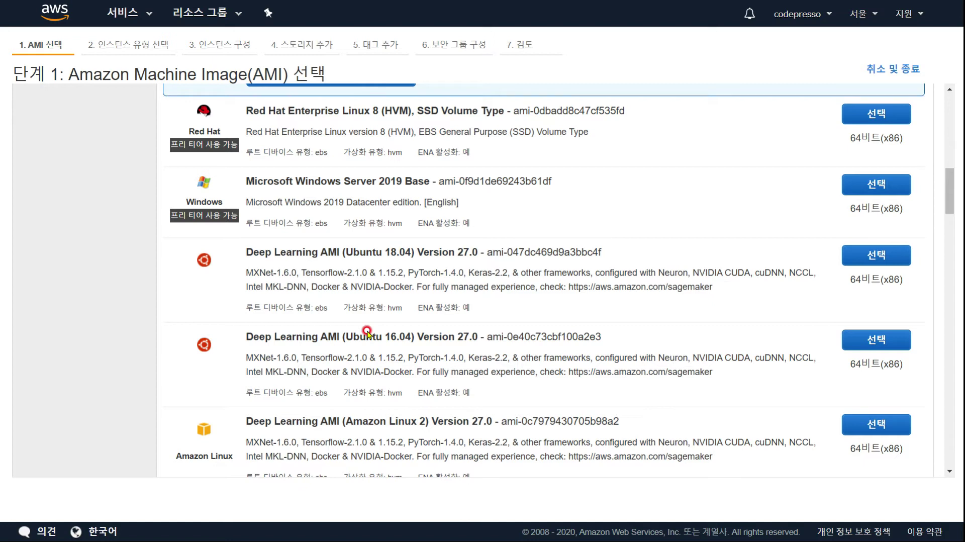
{"action": "scroll", "coordinate": [367, 331], "scroll_direction": "down", "scroll_amount": 1}
{"action": "scroll", "coordinate": [347, 304], "scroll_direction": "down", "scroll_amount": 2}
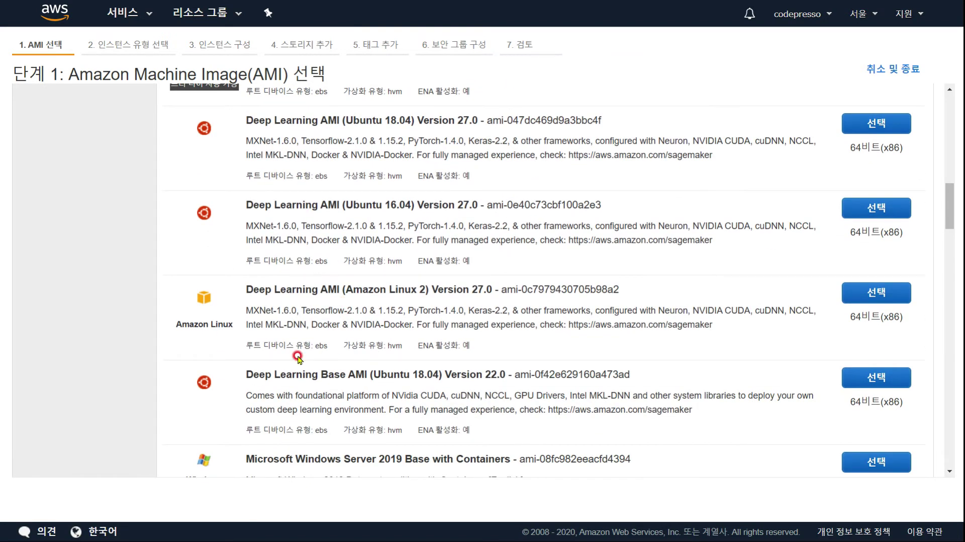
{"action": "scroll", "coordinate": [298, 356], "scroll_direction": "down", "scroll_amount": 4}
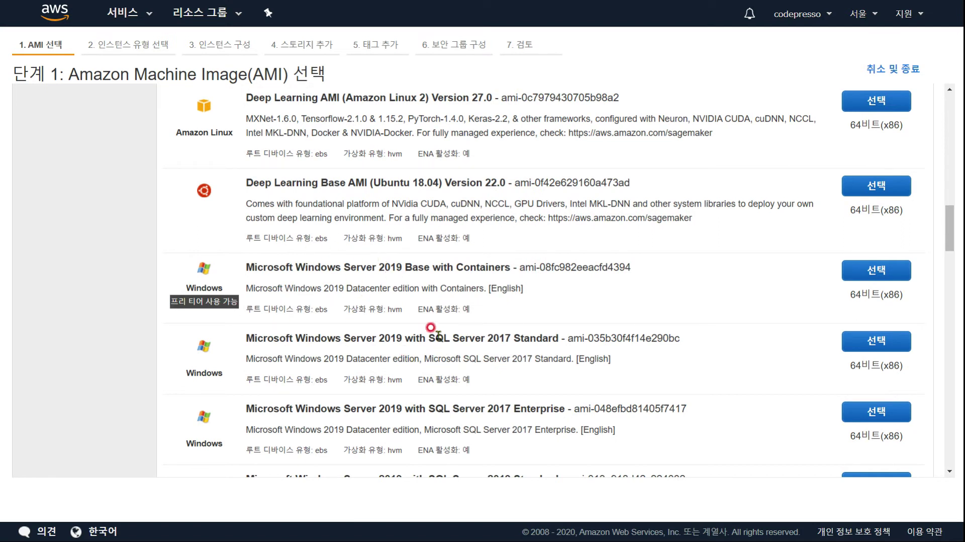
{"action": "scroll", "coordinate": [449, 413], "scroll_direction": "down", "scroll_amount": 9}
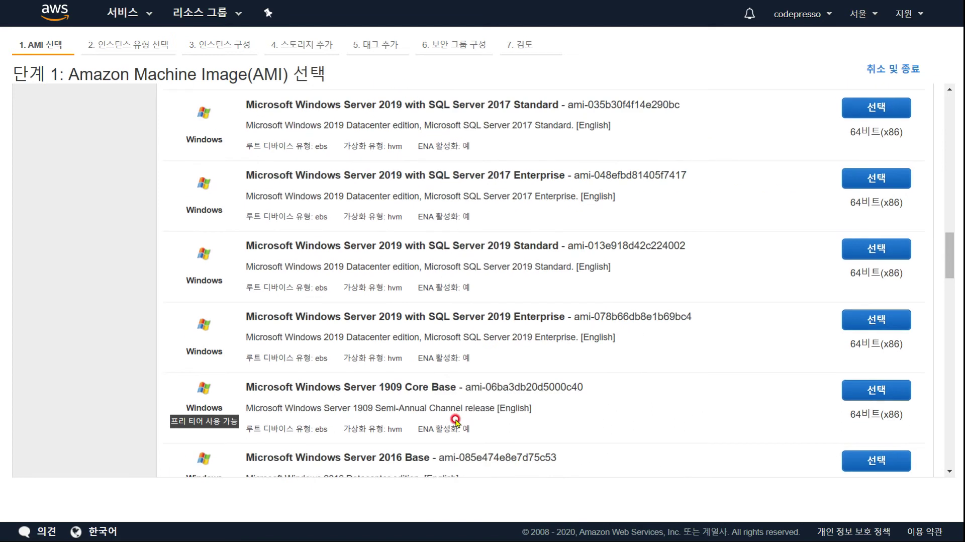
{"action": "scroll", "coordinate": [449, 412], "scroll_direction": "down", "scroll_amount": 20}
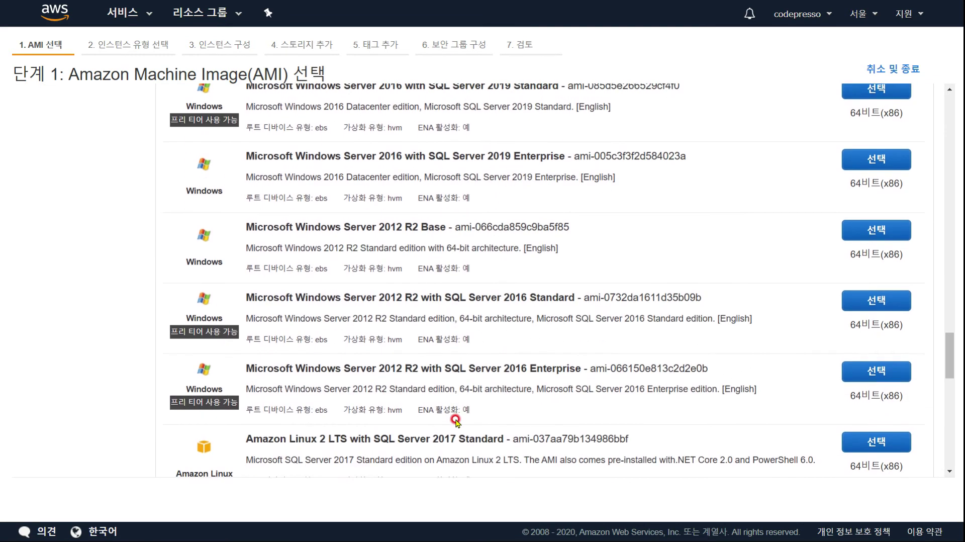
{"action": "scroll", "coordinate": [449, 412], "scroll_direction": "down", "scroll_amount": 6}
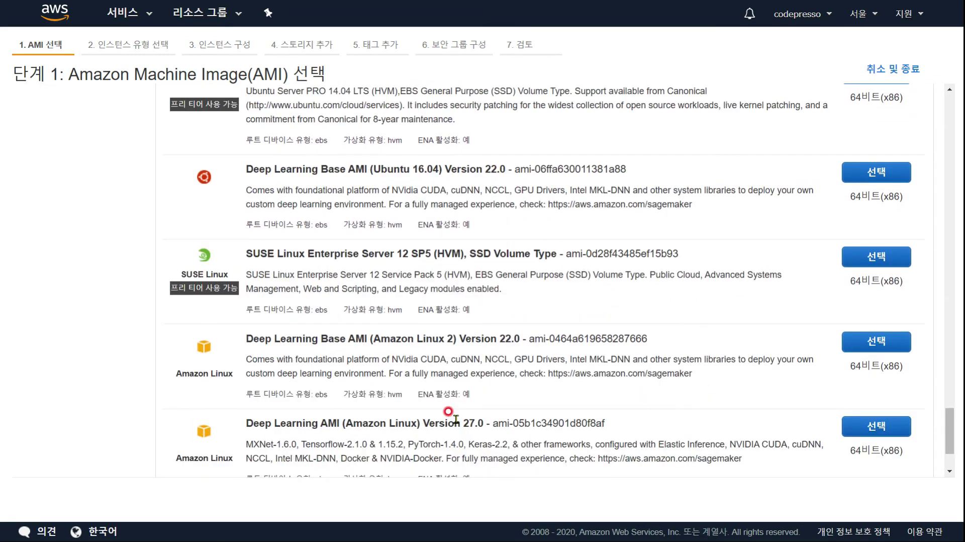
{"action": "scroll", "coordinate": [449, 412], "scroll_direction": "down", "scroll_amount": 2}
{"action": "scroll", "coordinate": [449, 412], "scroll_direction": "up", "scroll_amount": 20}
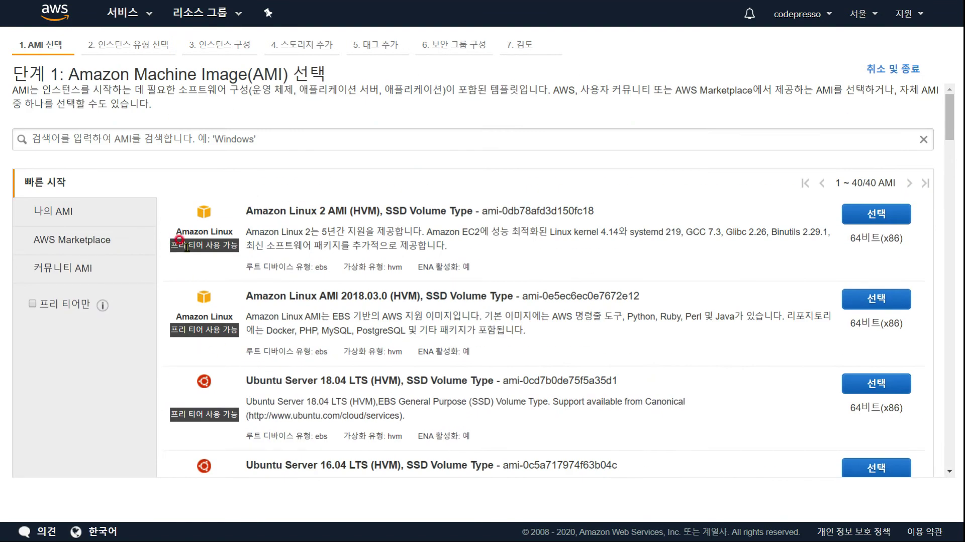
- Filter the AMI list to free tier only, then show all AMIs again
{"action": "scroll", "coordinate": [211, 236], "scroll_direction": "down", "scroll_amount": 20}
{"action": "scroll", "coordinate": [226, 249], "scroll_direction": "up", "scroll_amount": 3}
{"action": "scroll", "coordinate": [227, 260], "scroll_direction": "up", "scroll_amount": 3}
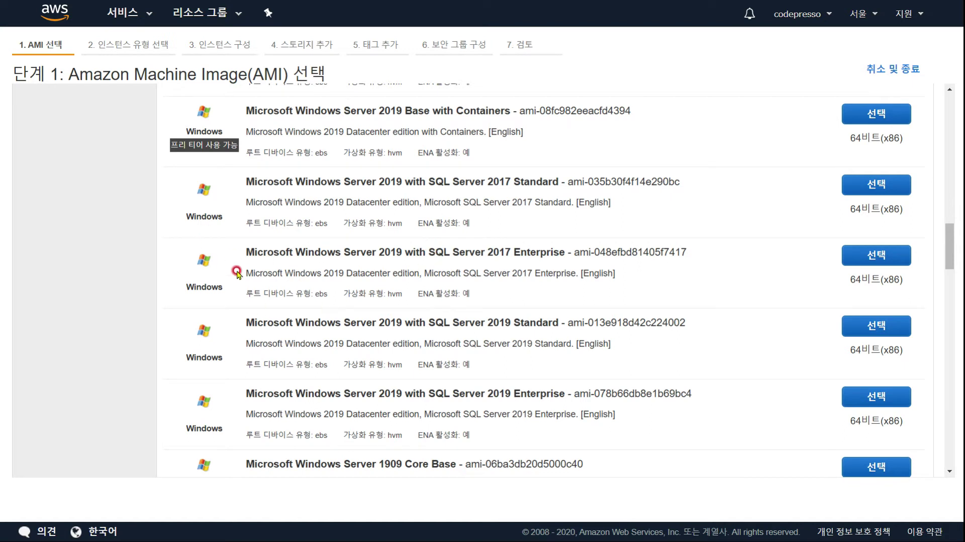
{"action": "scroll", "coordinate": [201, 230], "scroll_direction": "up", "scroll_amount": 20}
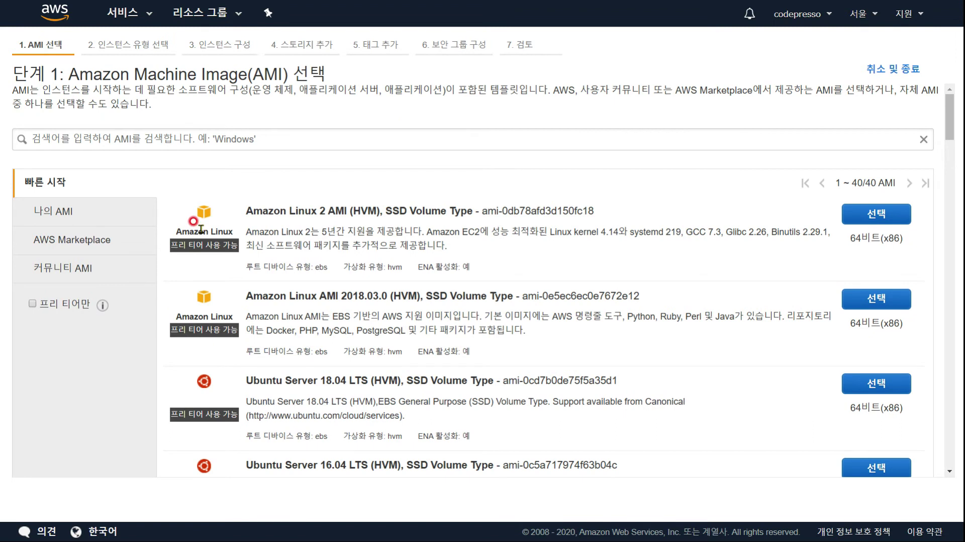
{"action": "left_click", "coordinate": [29, 304]}
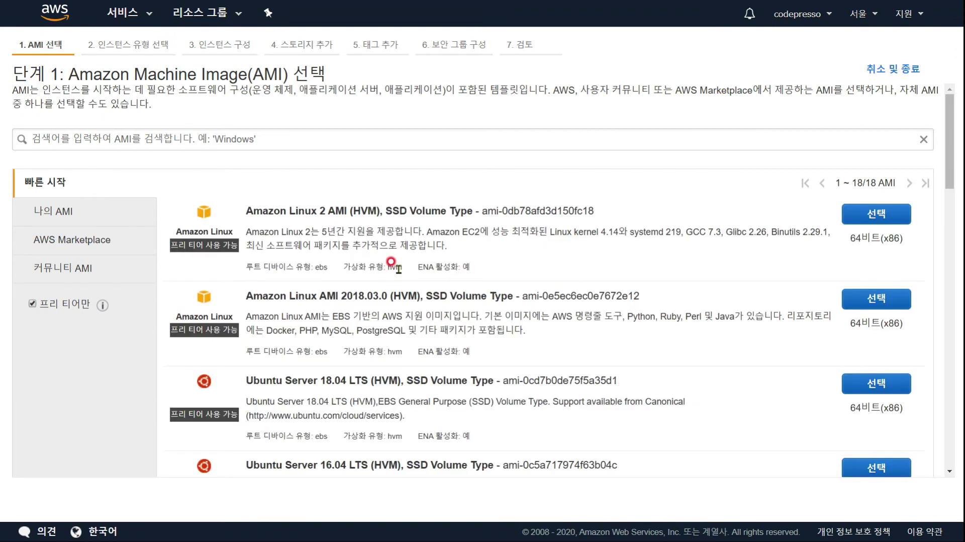
{"action": "scroll", "coordinate": [391, 262], "scroll_direction": "down", "scroll_amount": 1}
{"action": "scroll", "coordinate": [391, 262], "scroll_direction": "down", "scroll_amount": 15}
{"action": "scroll", "coordinate": [391, 261], "scroll_direction": "up", "scroll_amount": 18}
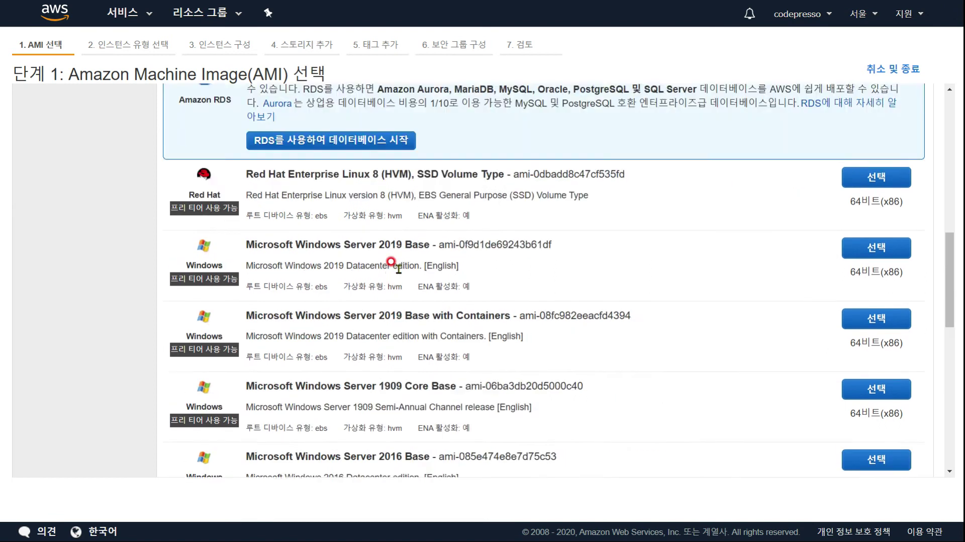
{"action": "scroll", "coordinate": [391, 262], "scroll_direction": "down", "scroll_amount": 15}
{"action": "scroll", "coordinate": [334, 256], "scroll_direction": "up", "scroll_amount": 6}
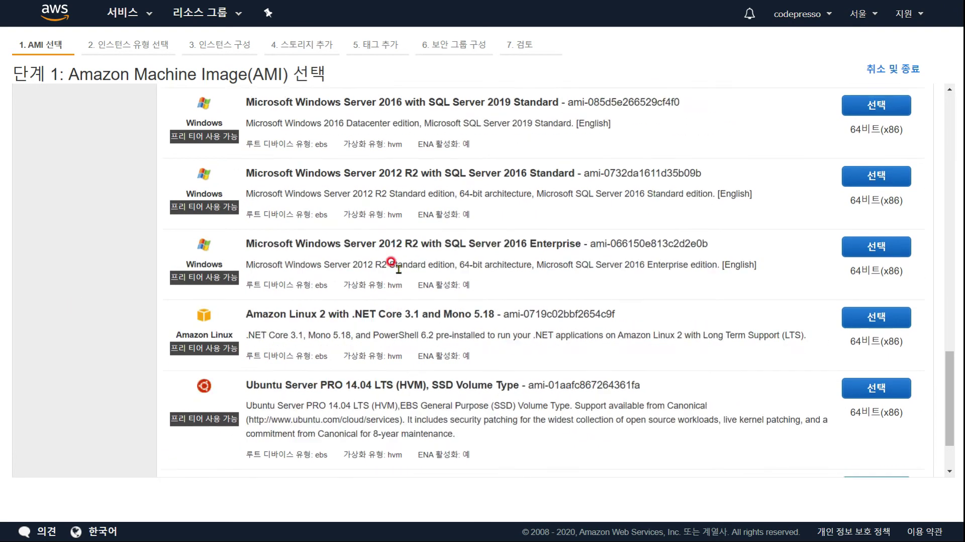
{"action": "scroll", "coordinate": [399, 273], "scroll_direction": "up", "scroll_amount": 10}
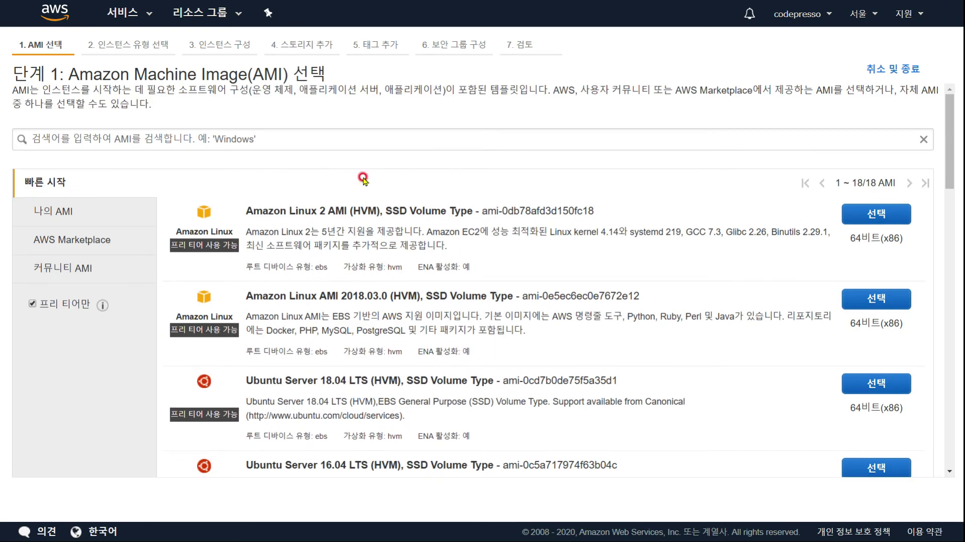
{"action": "left_click", "coordinate": [32, 304]}
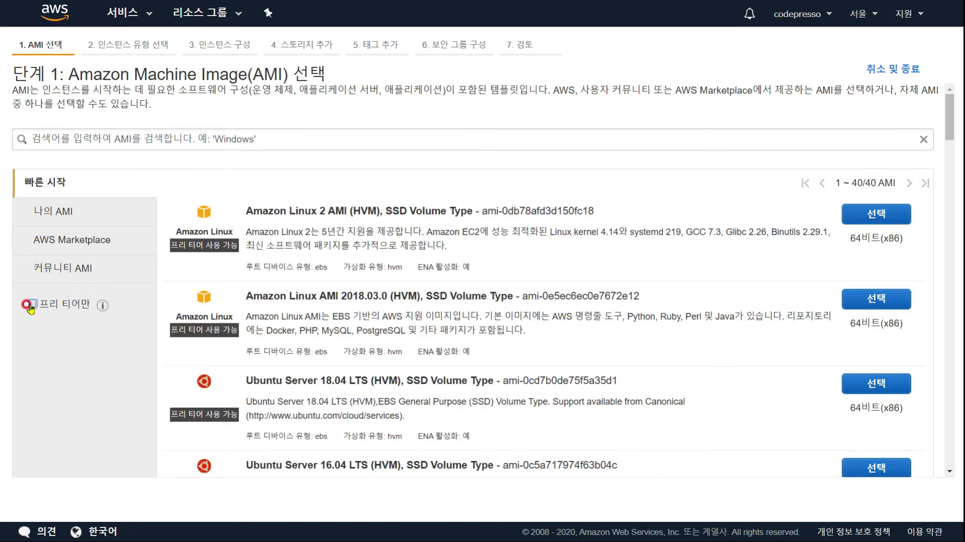
- Look at My AMIs, then browse the AWS Marketplace product categories
{"action": "left_click", "coordinate": [73, 216]}
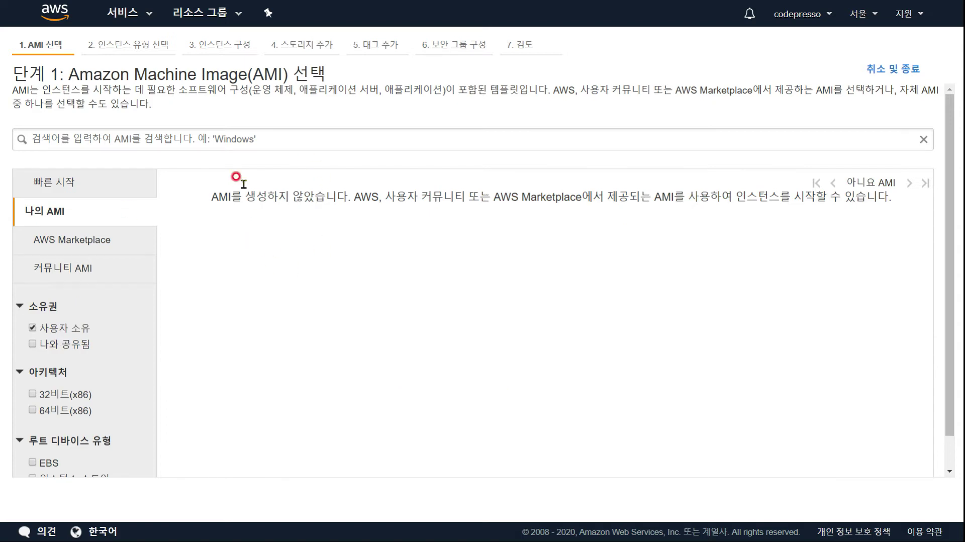
{"action": "left_click", "coordinate": [88, 250]}
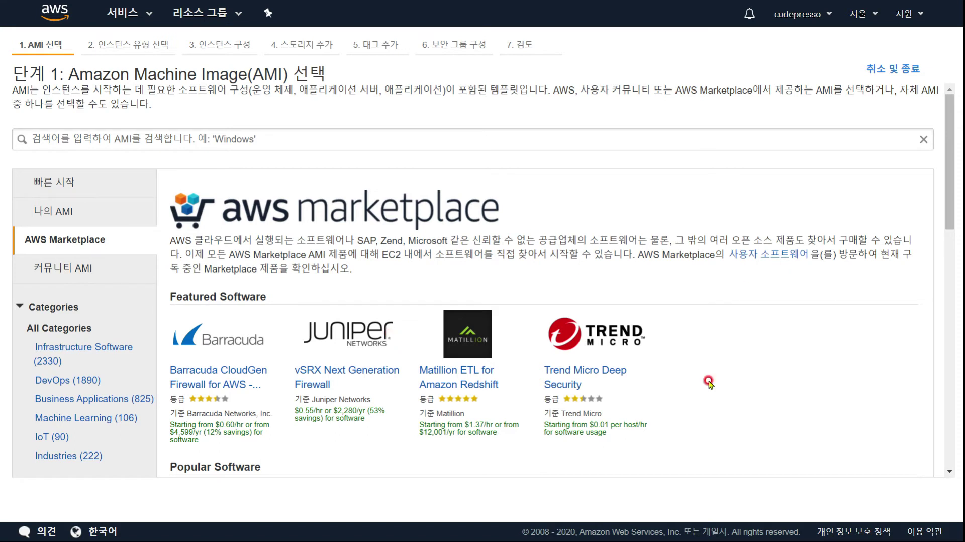
{"action": "scroll", "coordinate": [709, 381], "scroll_direction": "down", "scroll_amount": 4}
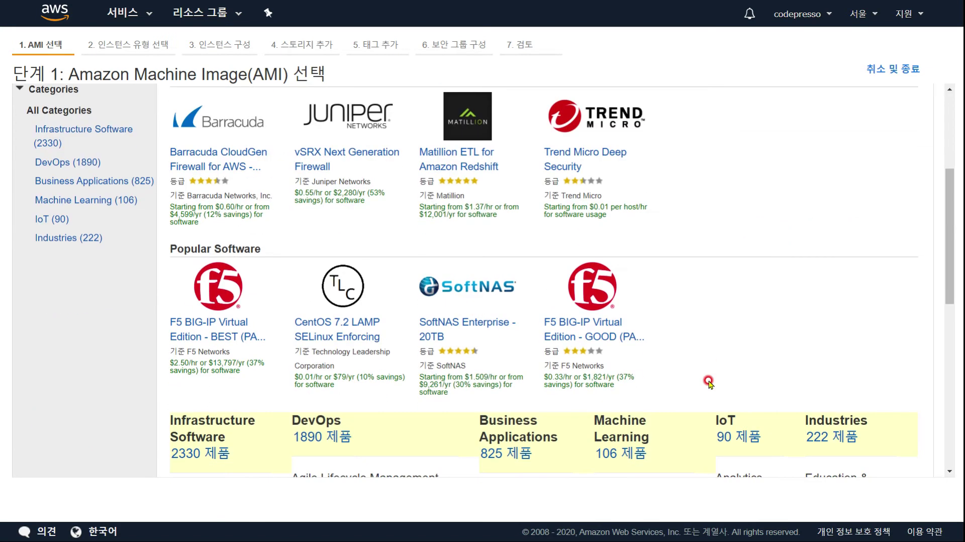
{"action": "scroll", "coordinate": [709, 382], "scroll_direction": "down", "scroll_amount": 5}
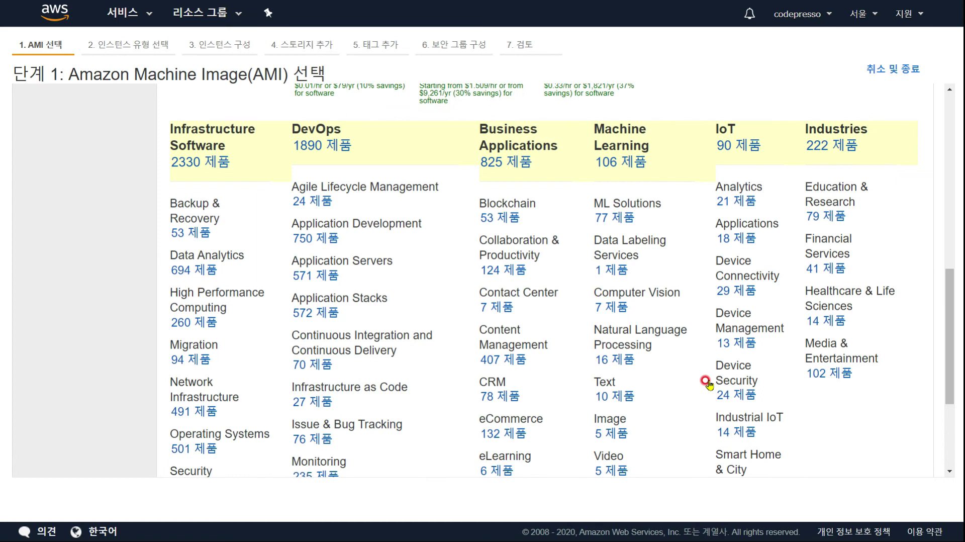
{"action": "scroll", "coordinate": [709, 381], "scroll_direction": "down", "scroll_amount": 3}
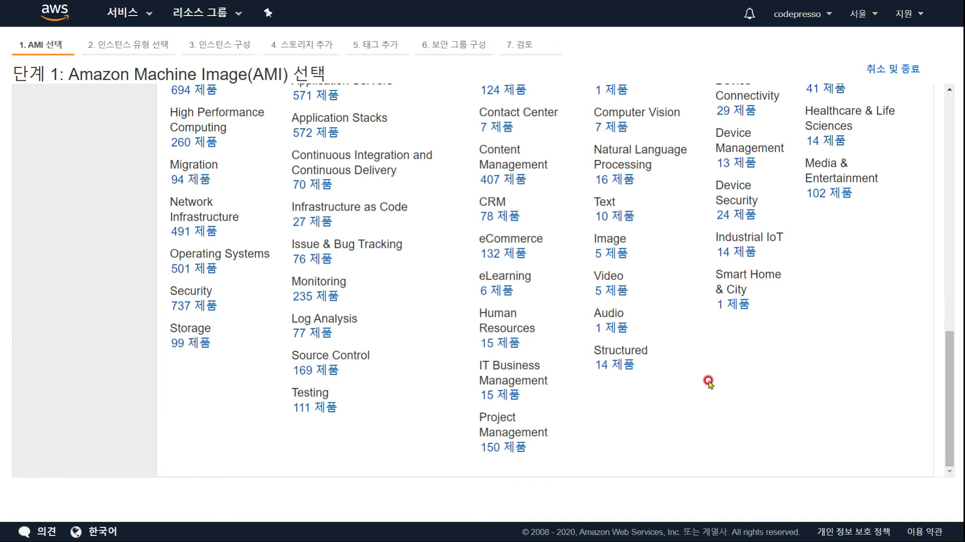
{"action": "scroll", "coordinate": [709, 381], "scroll_direction": "up", "scroll_amount": 2}
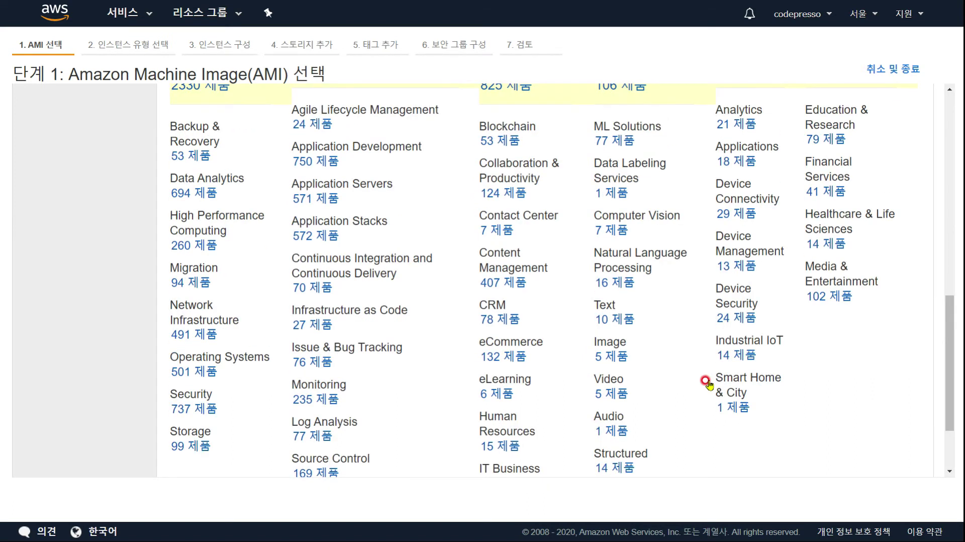
{"action": "scroll", "coordinate": [706, 382], "scroll_direction": "up", "scroll_amount": 11}
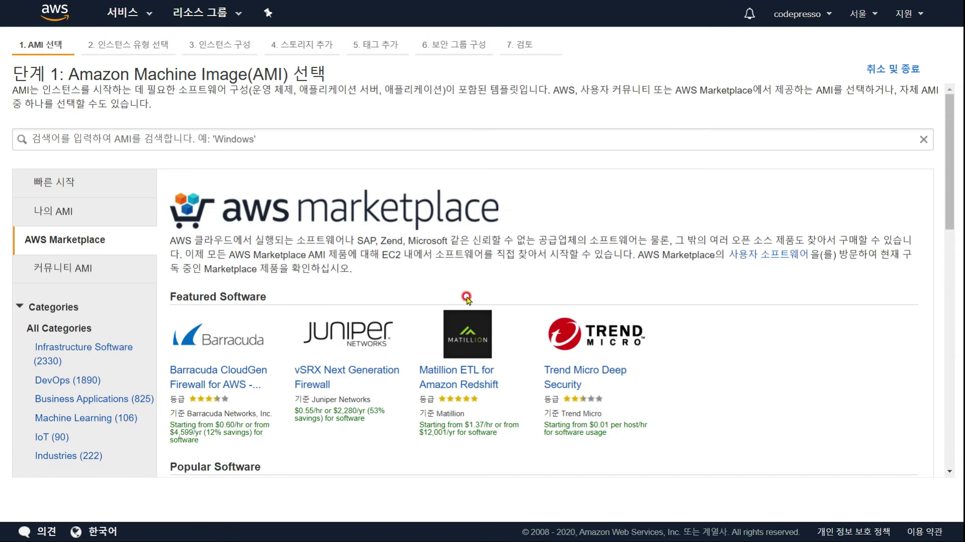
- Search the AMIs for wordpress and expand the Bitnami WordPress image's description
{"action": "left_click", "coordinate": [308, 138]}
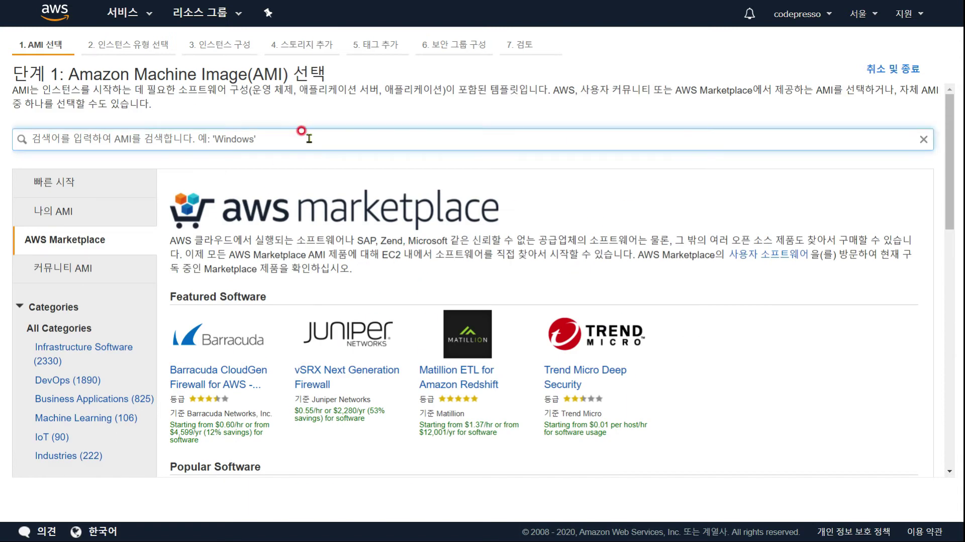
{"action": "type", "text": "wordpress"}
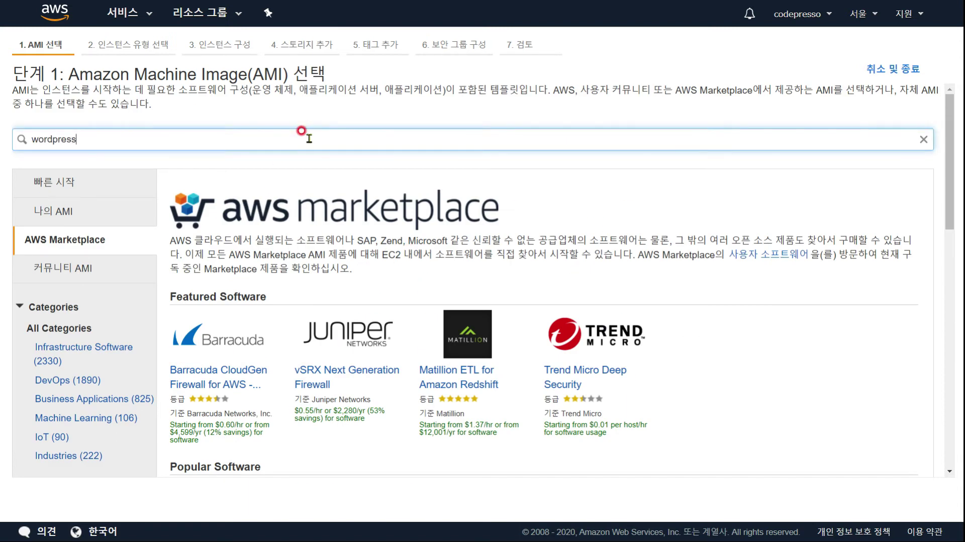
{"action": "key", "text": "Return"}
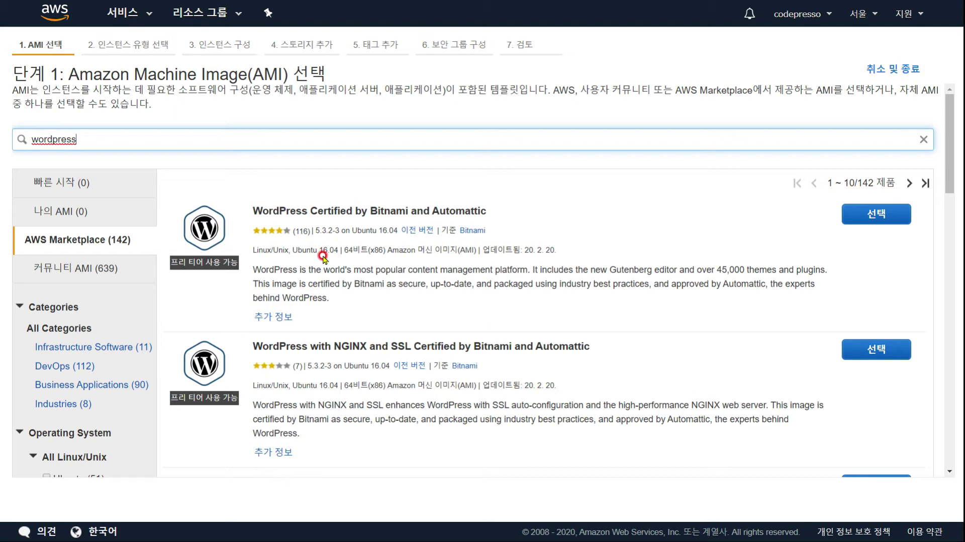
{"action": "left_click", "coordinate": [276, 316]}
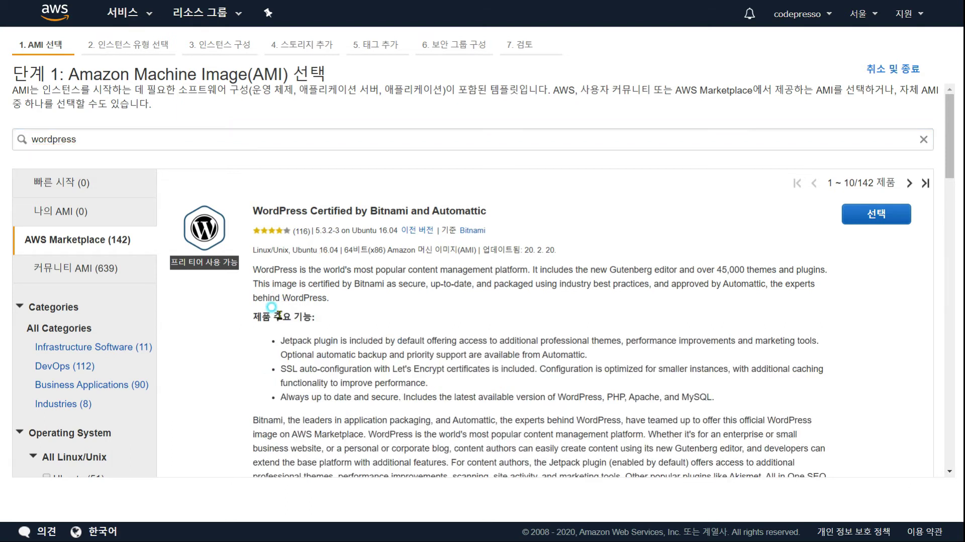
{"action": "scroll", "coordinate": [402, 362], "scroll_direction": "down", "scroll_amount": 3}
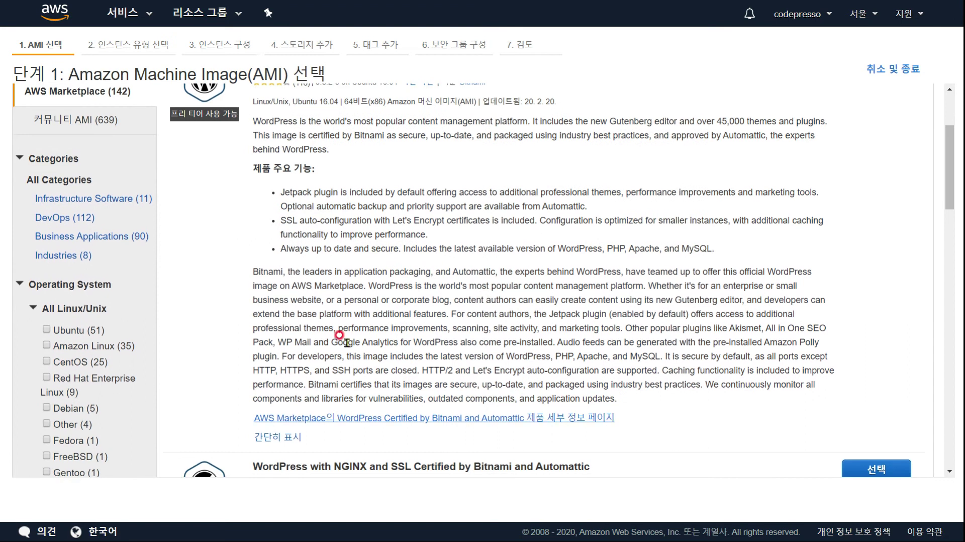
{"action": "scroll", "coordinate": [611, 241], "scroll_direction": "up", "scroll_amount": 1}
- Look up the word 'optimized' in a dictionary popup, then select the search text
{"action": "double_click", "coordinate": [616, 246]}
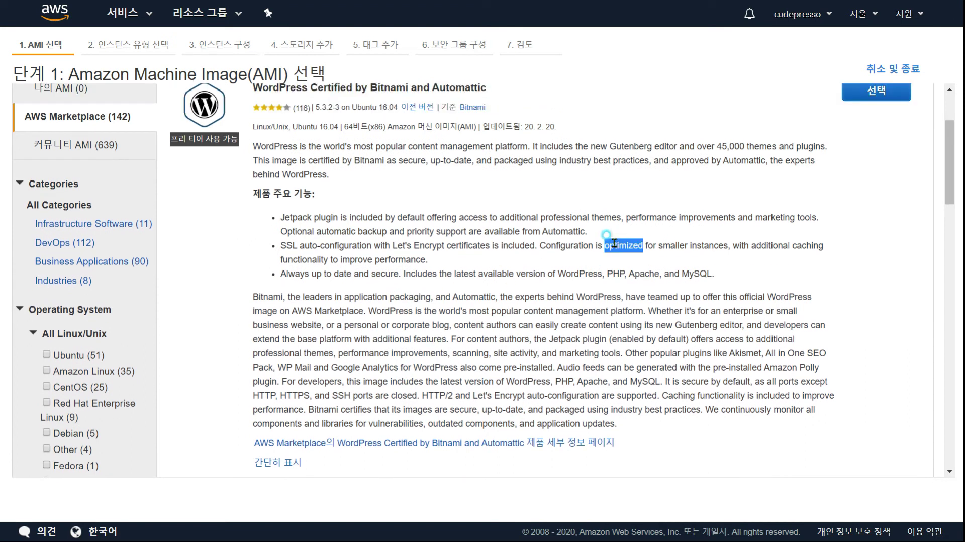
{"action": "left_click", "coordinate": [791, 291]}
{"action": "scroll", "coordinate": [422, 362], "scroll_direction": "up", "scroll_amount": 3}
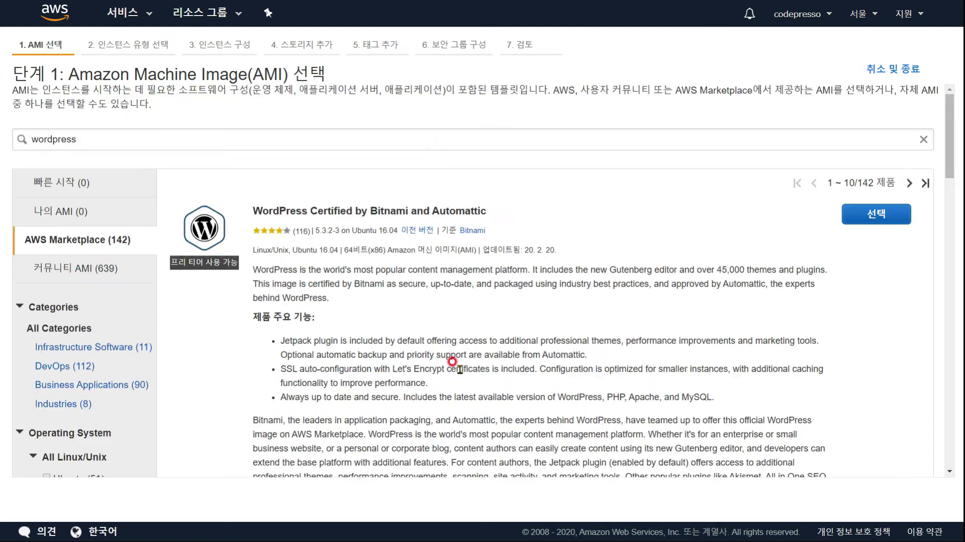
{"action": "double_click", "coordinate": [161, 133]}
- Search the AMIs for nginx and scan the results
{"action": "type", "text": "nginx"}
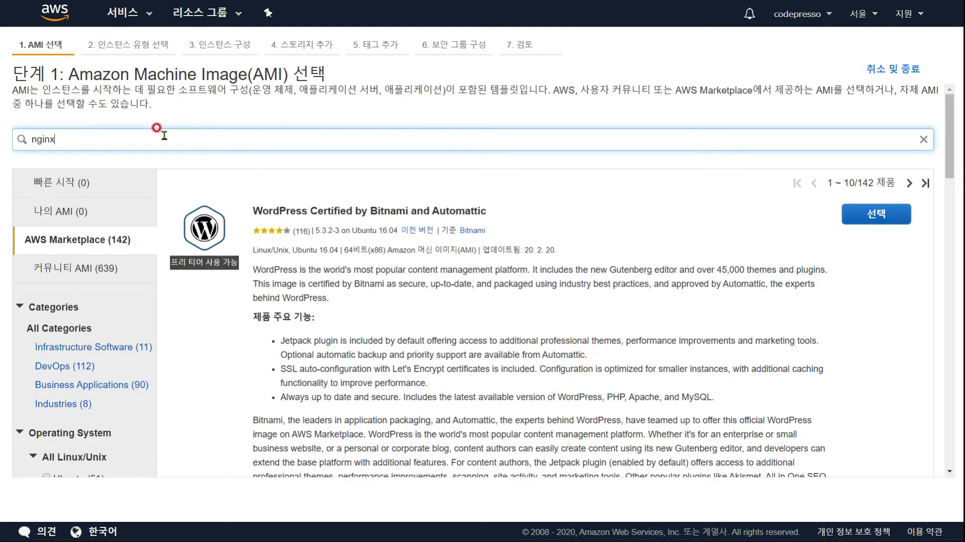
{"action": "key", "text": "Return"}
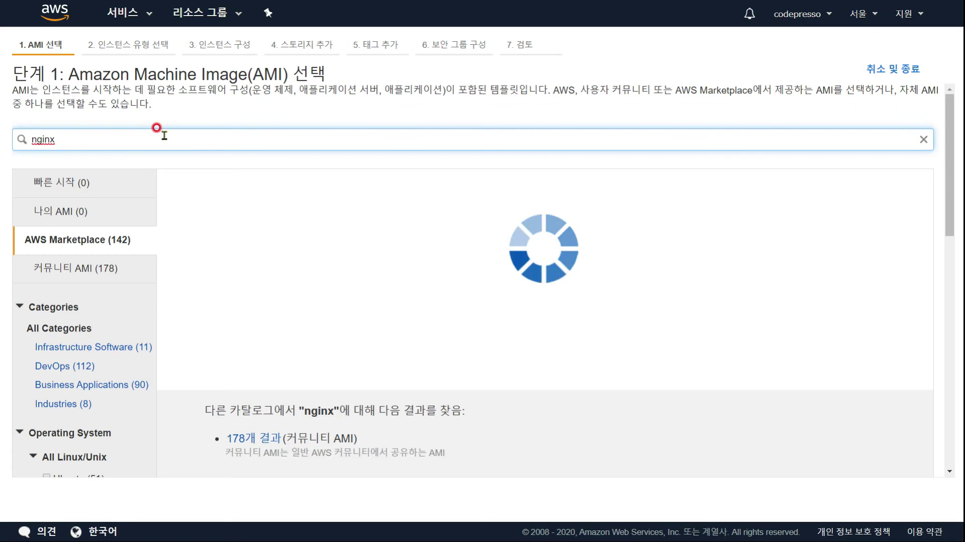
{"action": "scroll", "coordinate": [271, 330], "scroll_direction": "down", "scroll_amount": 3}
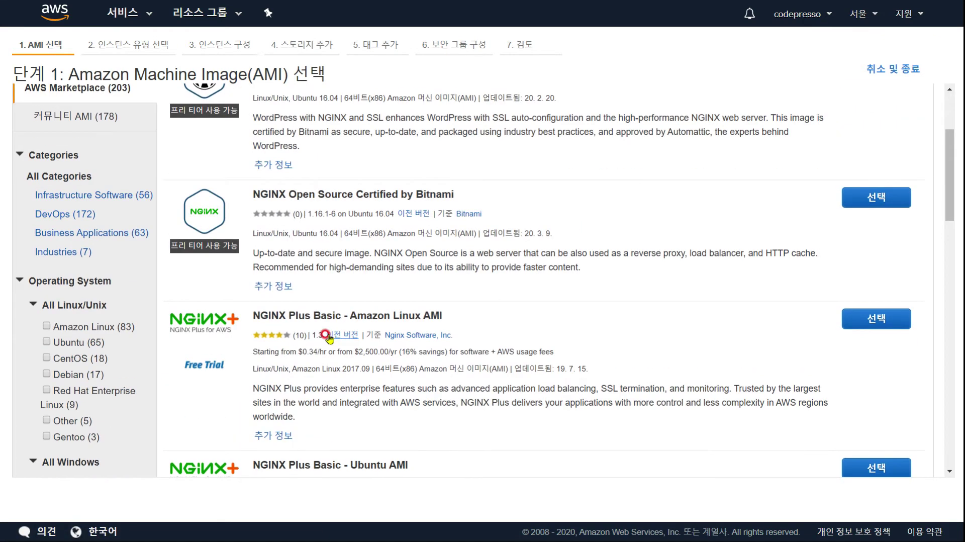
{"action": "scroll", "coordinate": [365, 264], "scroll_direction": "up", "scroll_amount": 3}
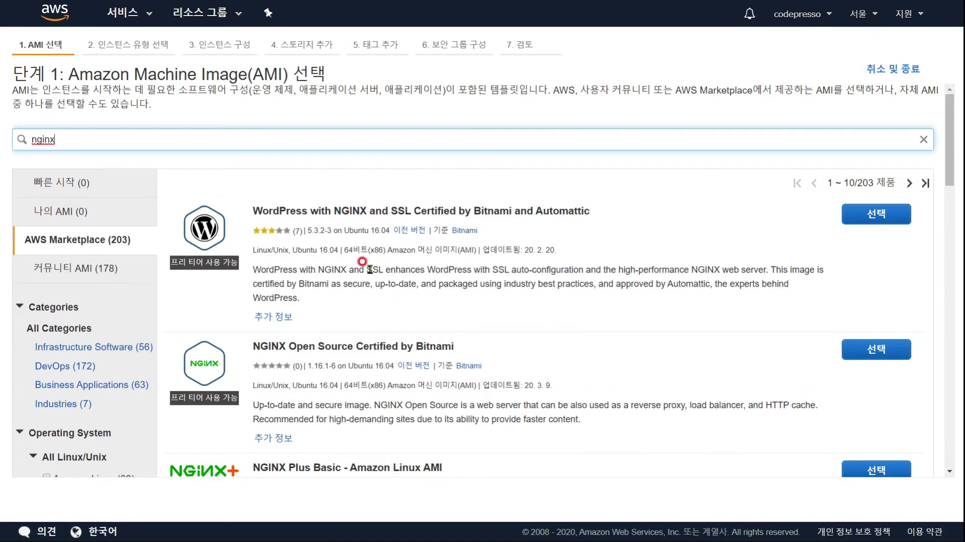
- Search for deep, browse the 184 Deep Learning AMIs, then clear the search
{"action": "key", "text": "BackSpace"}
{"action": "key", "text": "BackSpace"}
{"action": "key", "text": "BackSpace"}
{"action": "key", "text": "BackSpace"}
{"action": "key", "text": "BackSpace"}
{"action": "type", "text": "deep"}
{"action": "key", "text": "Return"}
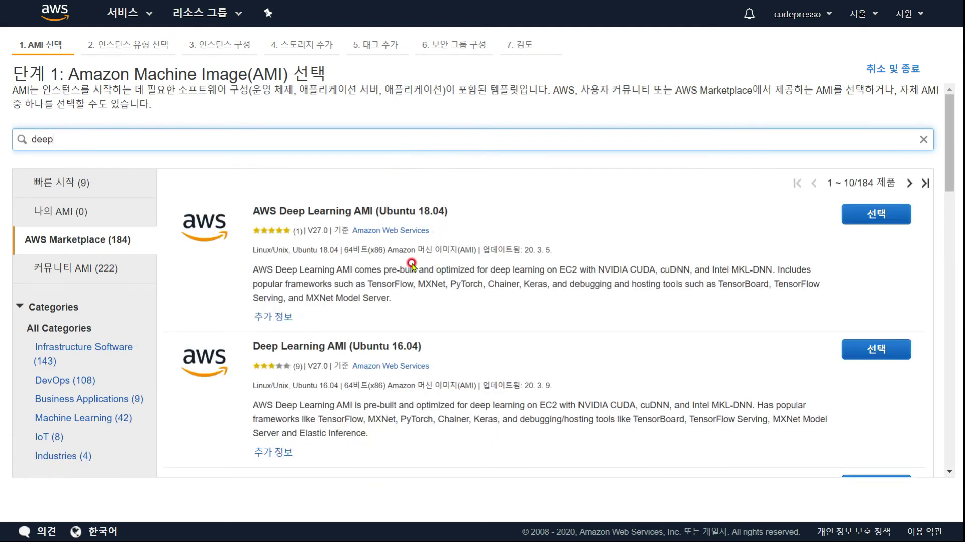
{"action": "scroll", "coordinate": [397, 269], "scroll_direction": "down", "scroll_amount": 5}
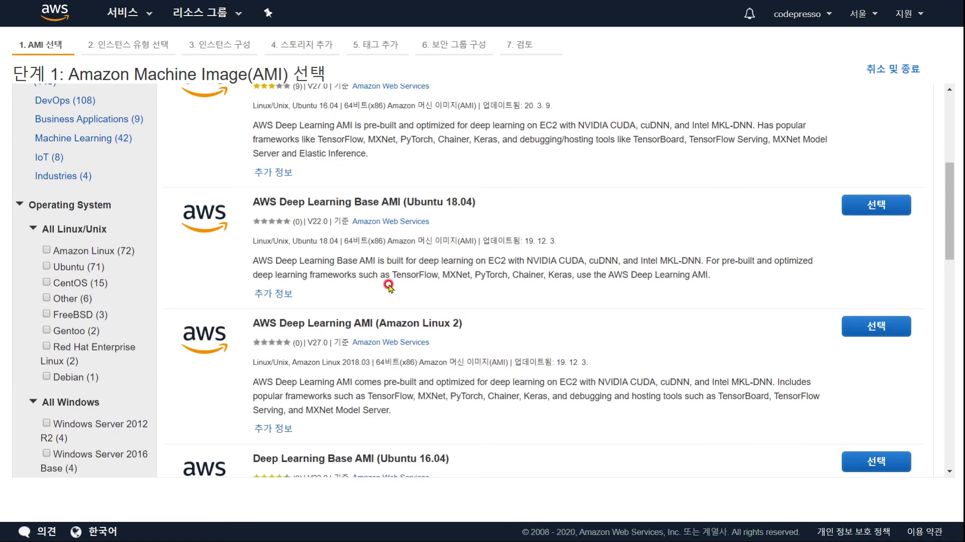
{"action": "scroll", "coordinate": [388, 285], "scroll_direction": "down", "scroll_amount": 6}
{"action": "scroll", "coordinate": [388, 285], "scroll_direction": "down", "scroll_amount": 6}
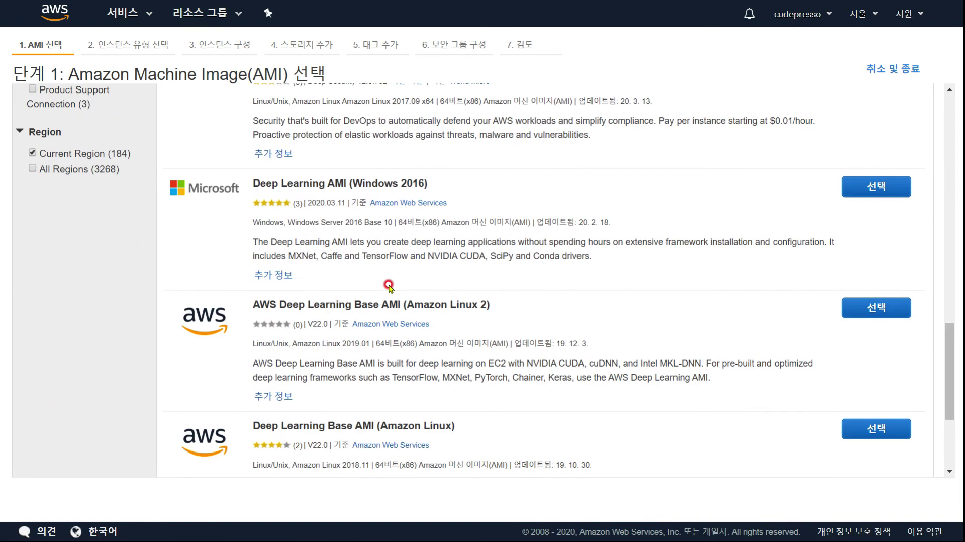
{"action": "scroll", "coordinate": [389, 285], "scroll_direction": "down", "scroll_amount": 4}
{"action": "scroll", "coordinate": [390, 280], "scroll_direction": "up", "scroll_amount": 20}
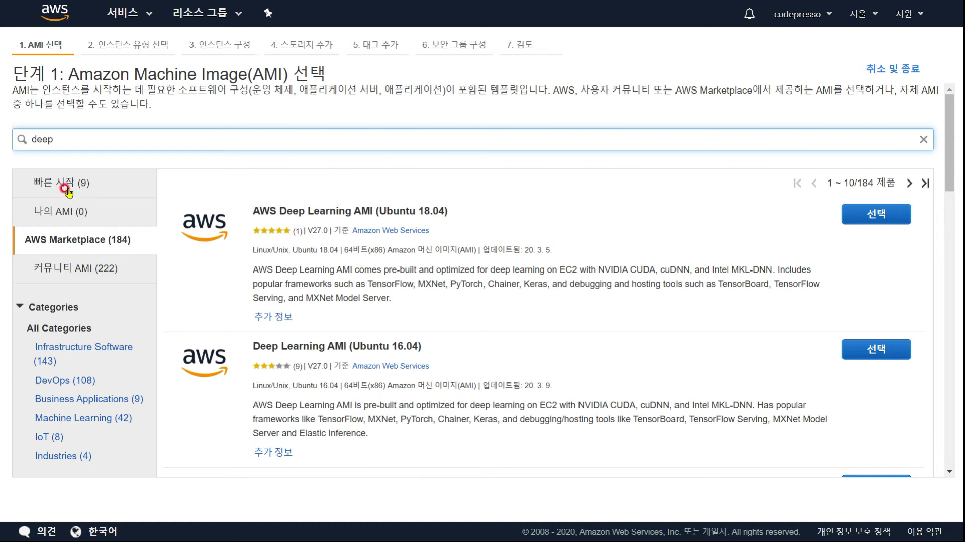
{"action": "left_click", "coordinate": [923, 139]}
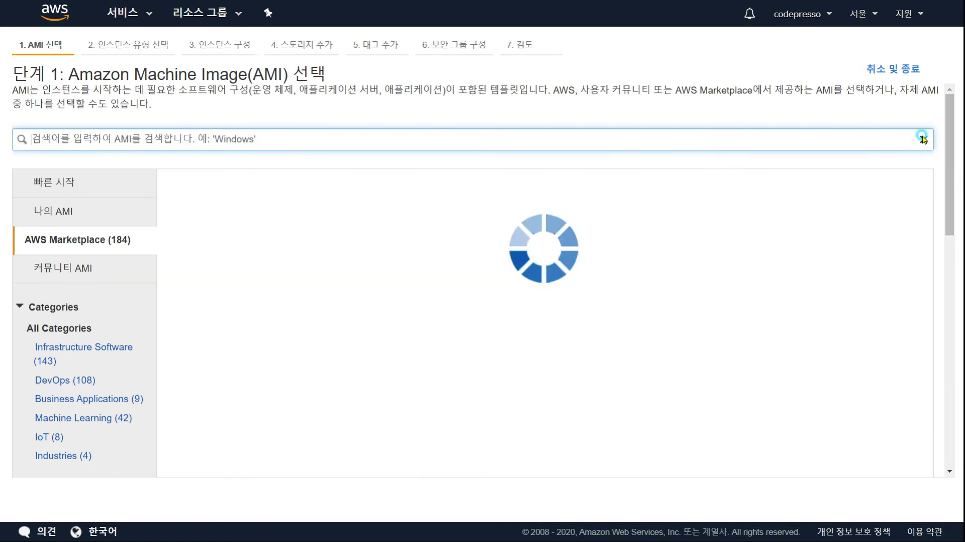
{"action": "left_click", "coordinate": [97, 189]}
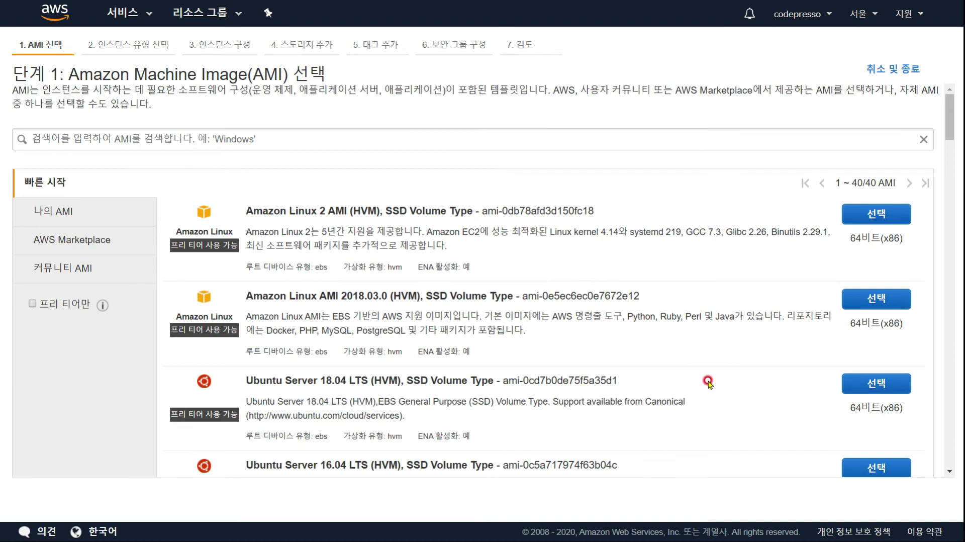
{"action": "scroll", "coordinate": [708, 382], "scroll_direction": "down", "scroll_amount": 3}
{"action": "scroll", "coordinate": [709, 382], "scroll_direction": "down", "scroll_amount": 2}
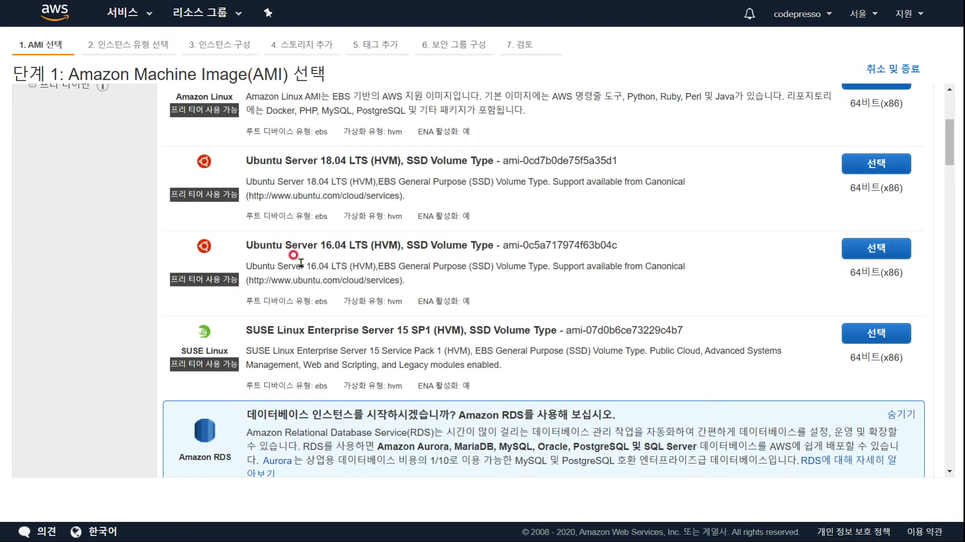
{"action": "left_click", "coordinate": [877, 252]}
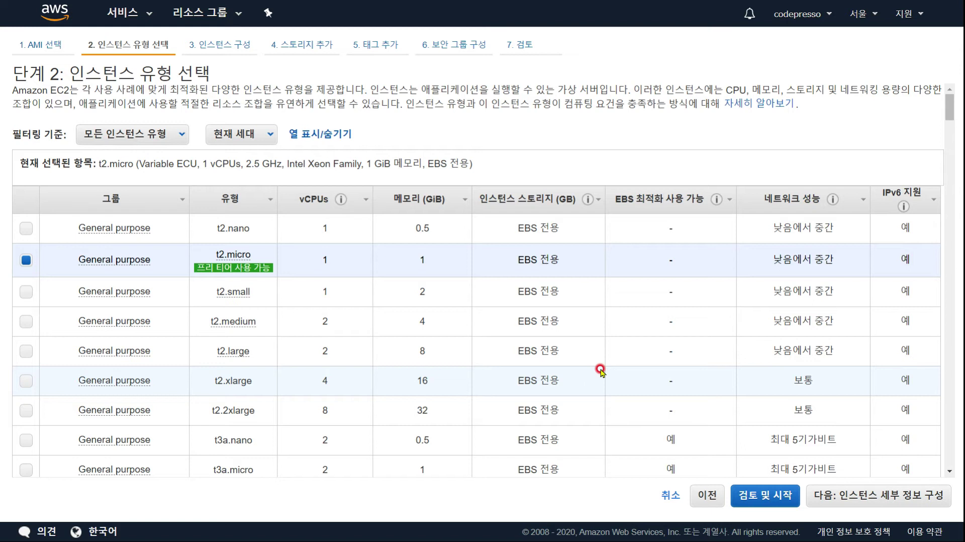
- Review the instance type filters and table with t2.micro selected, then continue
{"action": "left_click", "coordinate": [173, 137]}
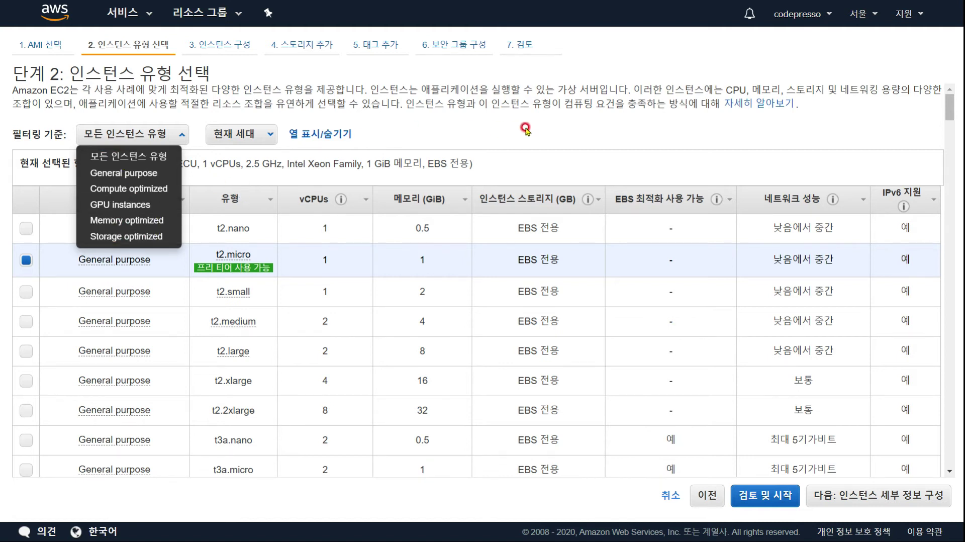
{"action": "left_click", "coordinate": [546, 152]}
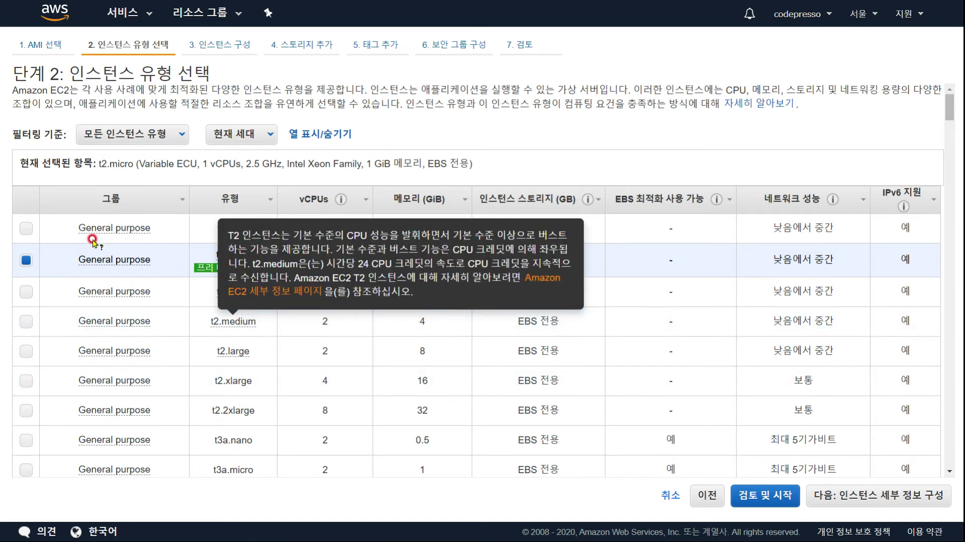
{"action": "mouse_move", "coordinate": [264, 271]}
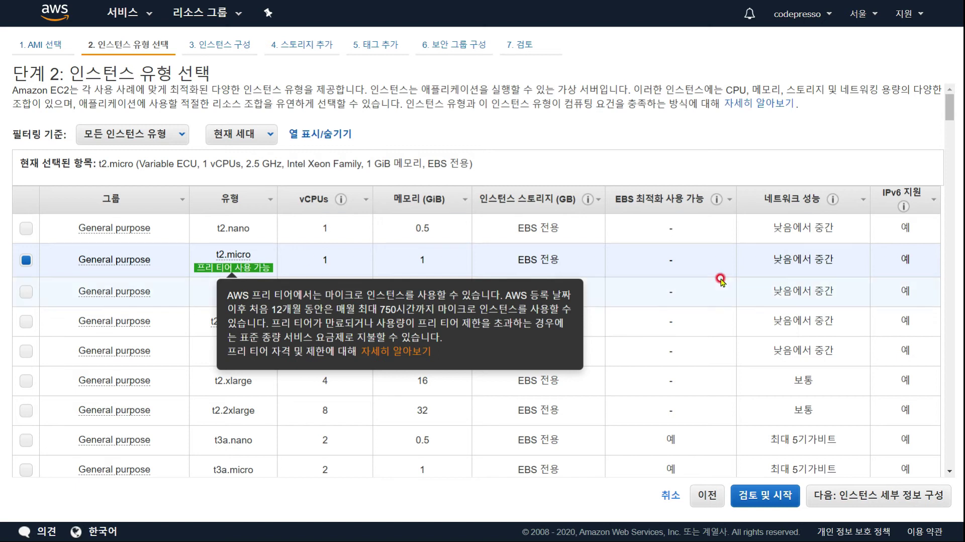
{"action": "scroll", "coordinate": [721, 280], "scroll_direction": "down", "scroll_amount": 15}
{"action": "scroll", "coordinate": [721, 280], "scroll_direction": "down", "scroll_amount": 20}
{"action": "scroll", "coordinate": [721, 280], "scroll_direction": "down", "scroll_amount": 5}
{"action": "scroll", "coordinate": [721, 280], "scroll_direction": "up", "scroll_amount": 20}
{"action": "scroll", "coordinate": [721, 280], "scroll_direction": "up", "scroll_amount": 20}
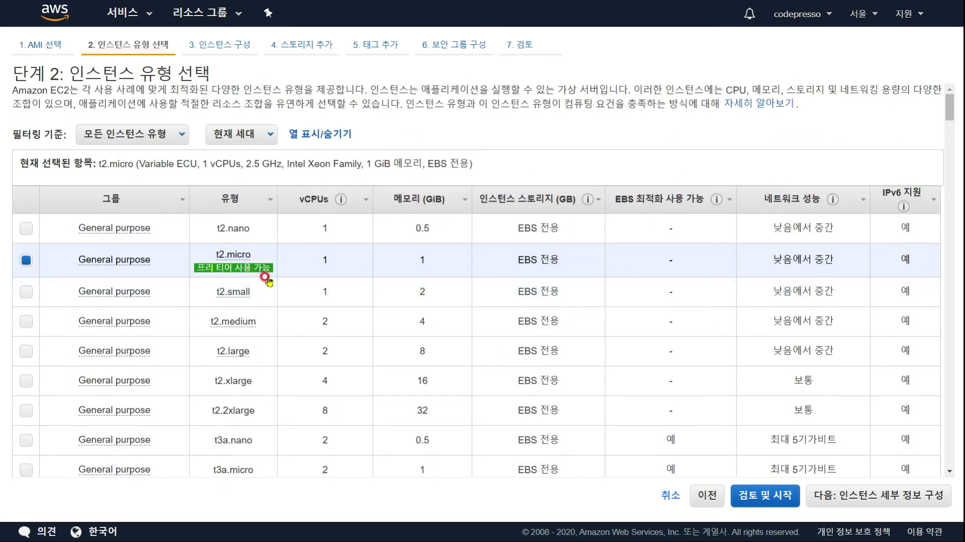
{"action": "mouse_move", "coordinate": [252, 245]}
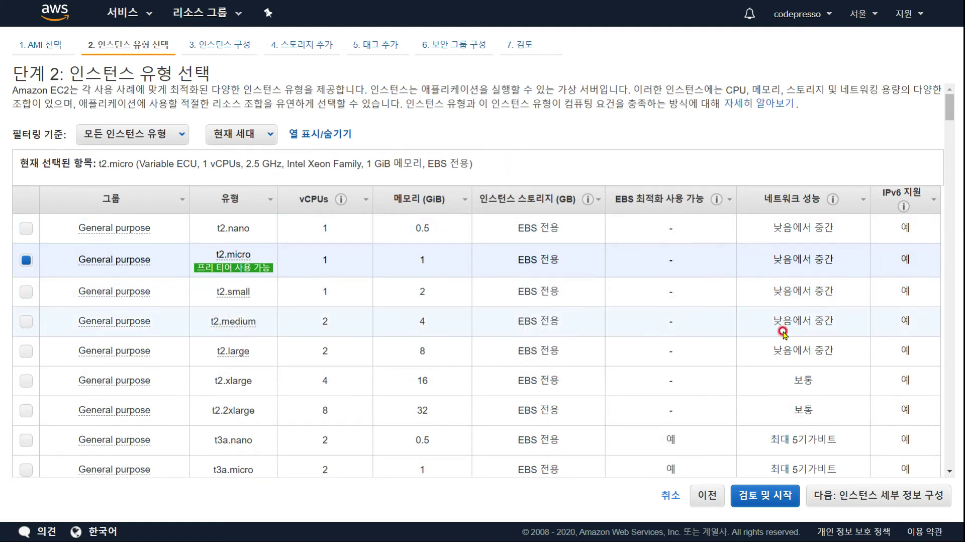
{"action": "left_click", "coordinate": [879, 502]}
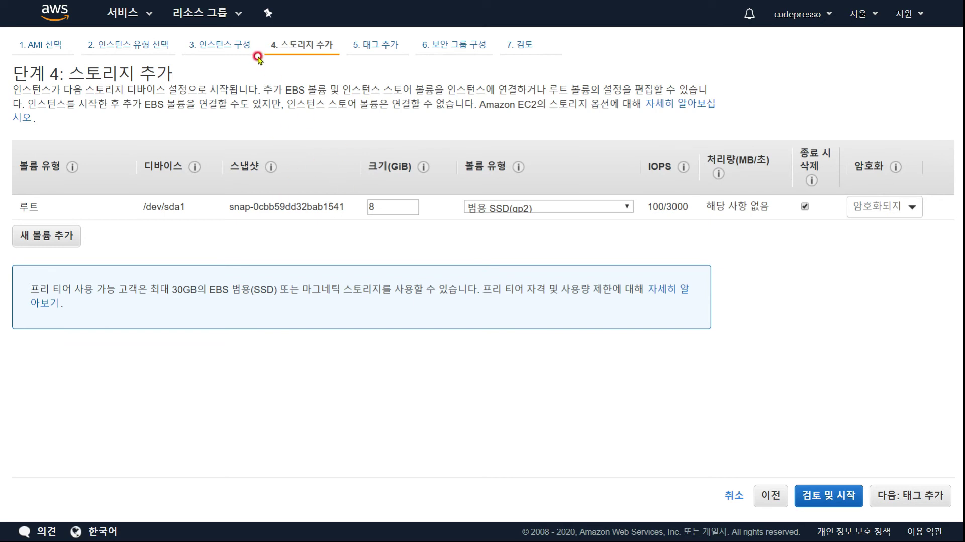
- Return to instance details, keeping 1 instance and no spot request
{"action": "left_click", "coordinate": [232, 45]}
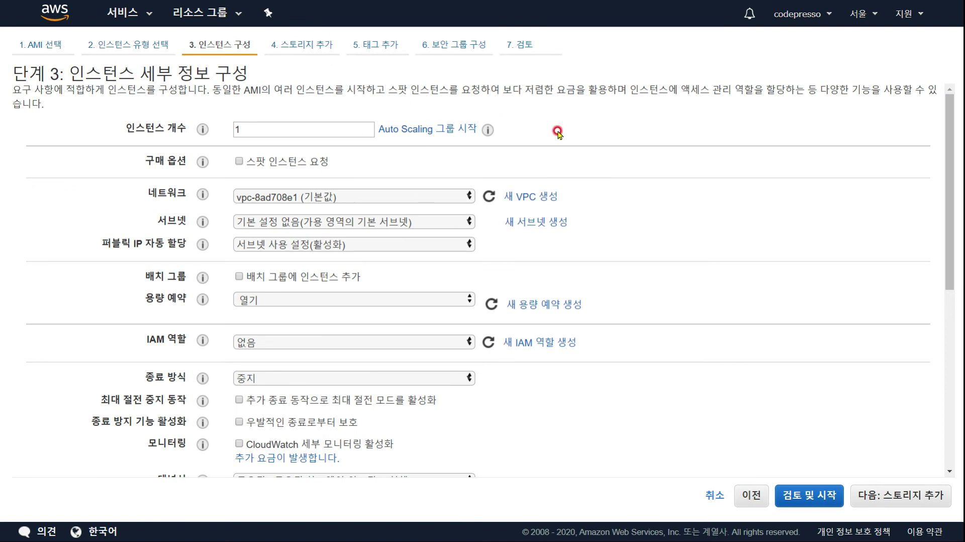
{"action": "double_click", "coordinate": [307, 129]}
{"action": "left_click", "coordinate": [306, 130]}
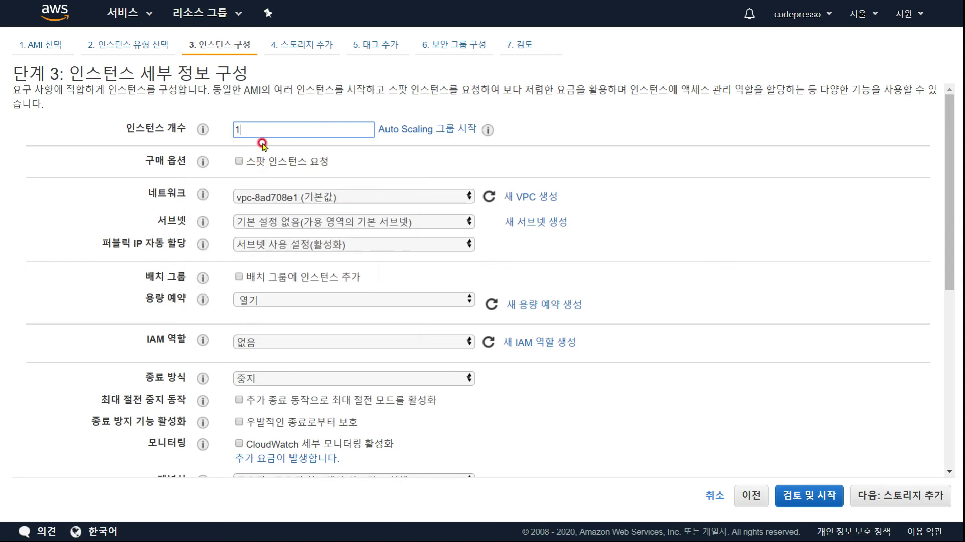
{"action": "left_click", "coordinate": [237, 162]}
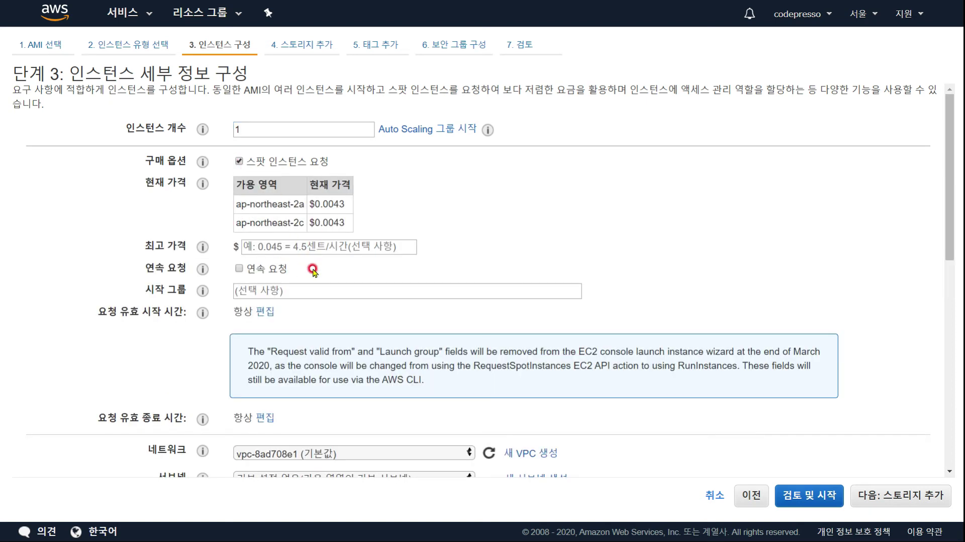
{"action": "left_click", "coordinate": [237, 161]}
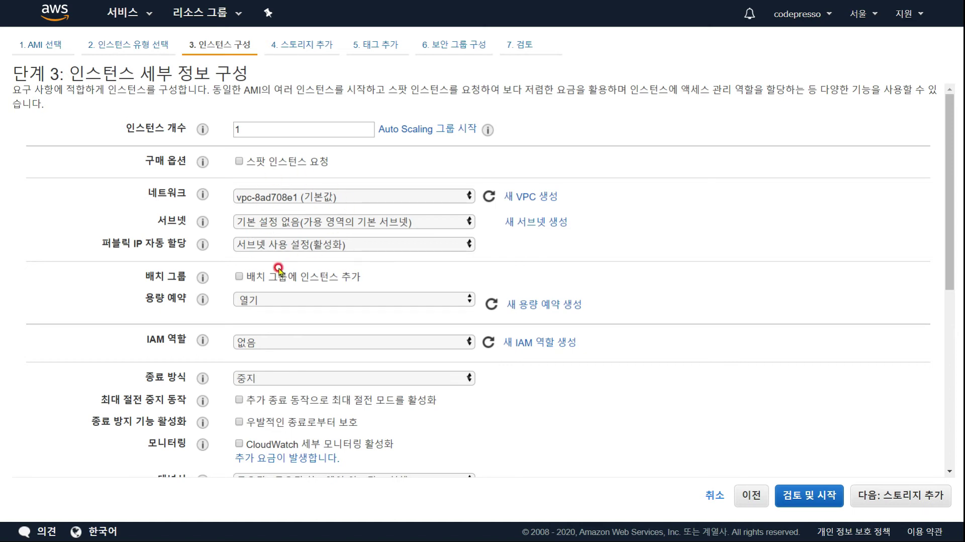
- Leave shutdown behaviour at Stop and continue to the storage step
{"action": "scroll", "coordinate": [336, 245], "scroll_direction": "down", "scroll_amount": 2}
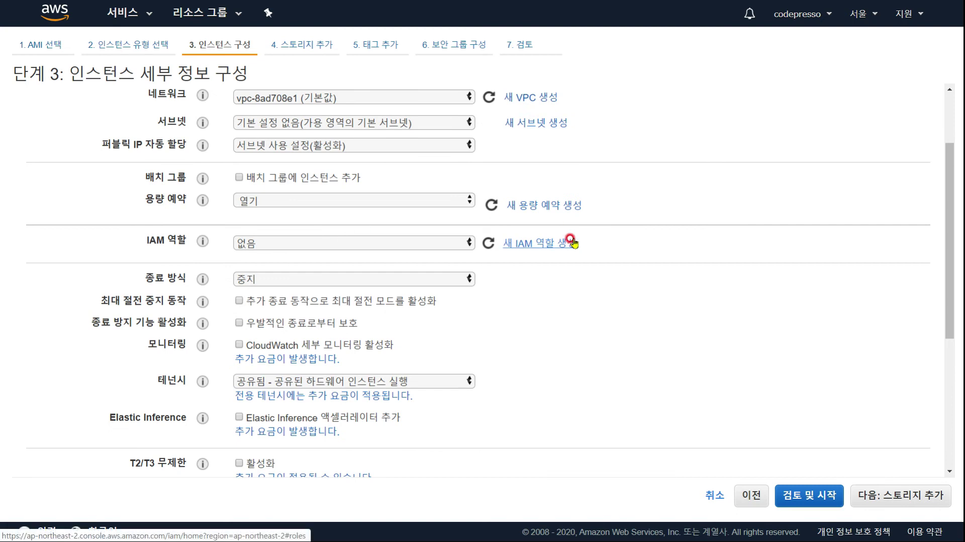
{"action": "scroll", "coordinate": [573, 240], "scroll_direction": "down", "scroll_amount": 3}
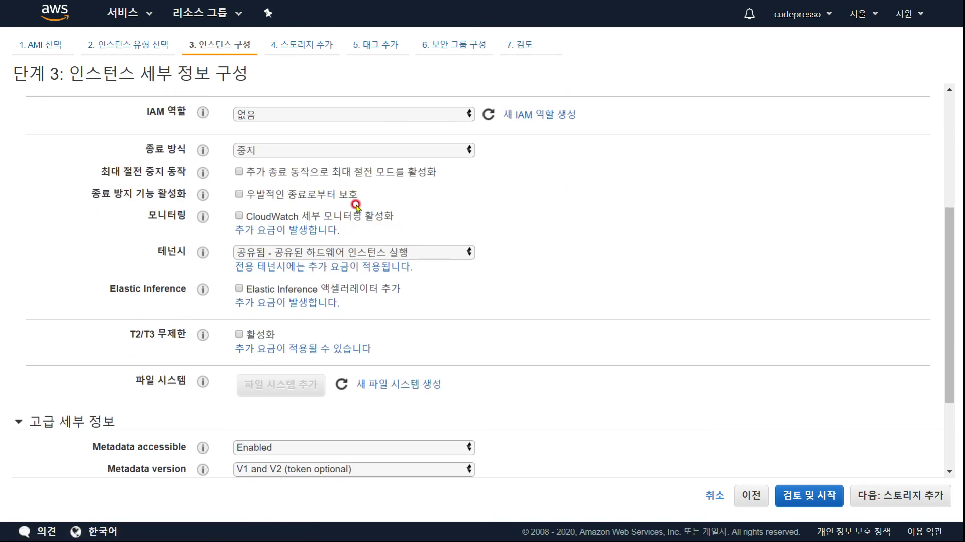
{"action": "left_click", "coordinate": [309, 150]}
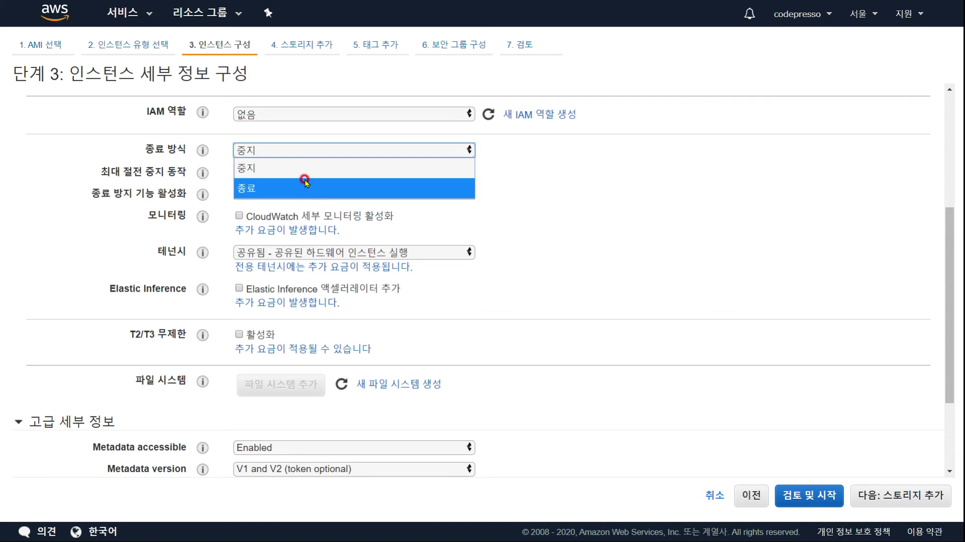
{"action": "left_click", "coordinate": [366, 173]}
{"action": "left_click", "coordinate": [553, 190]}
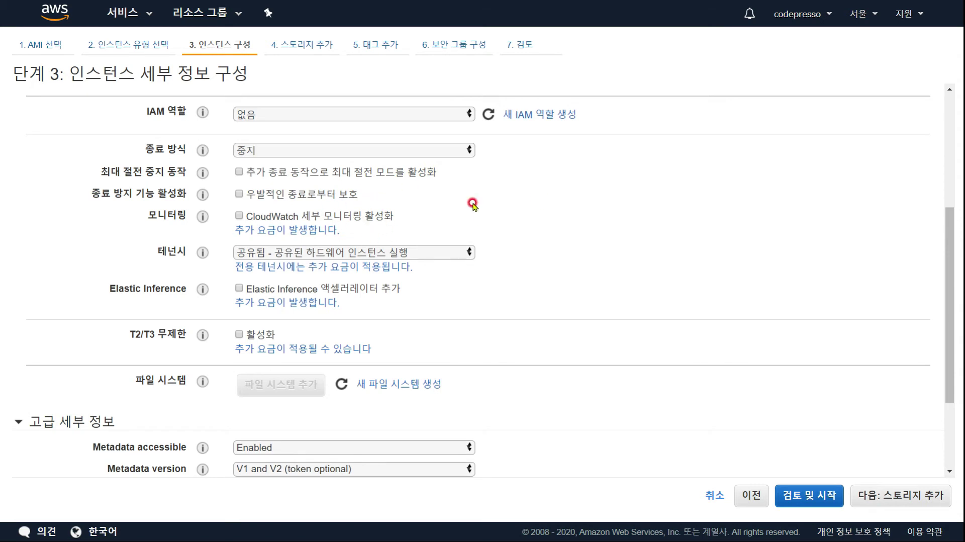
{"action": "scroll", "coordinate": [472, 203], "scroll_direction": "down", "scroll_amount": 3}
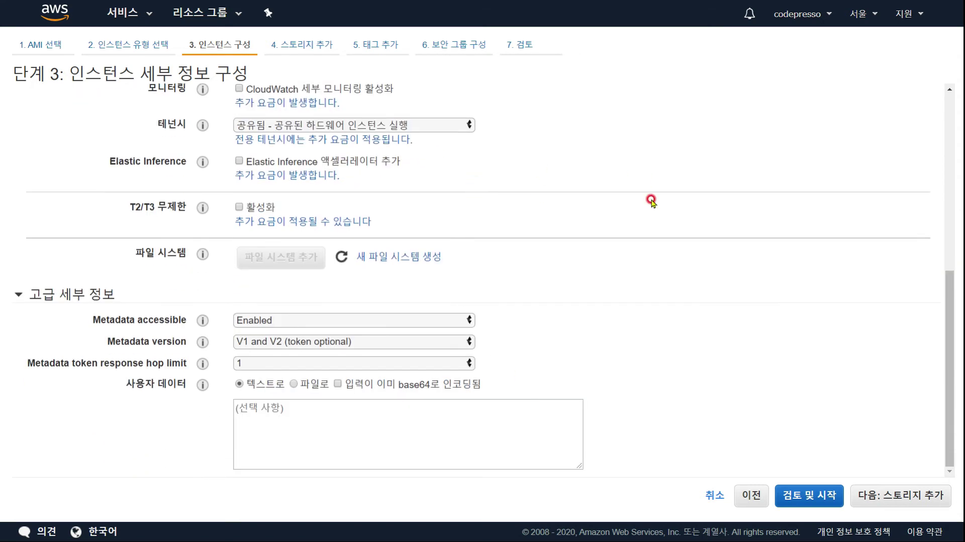
{"action": "scroll", "coordinate": [652, 202], "scroll_direction": "up", "scroll_amount": 2}
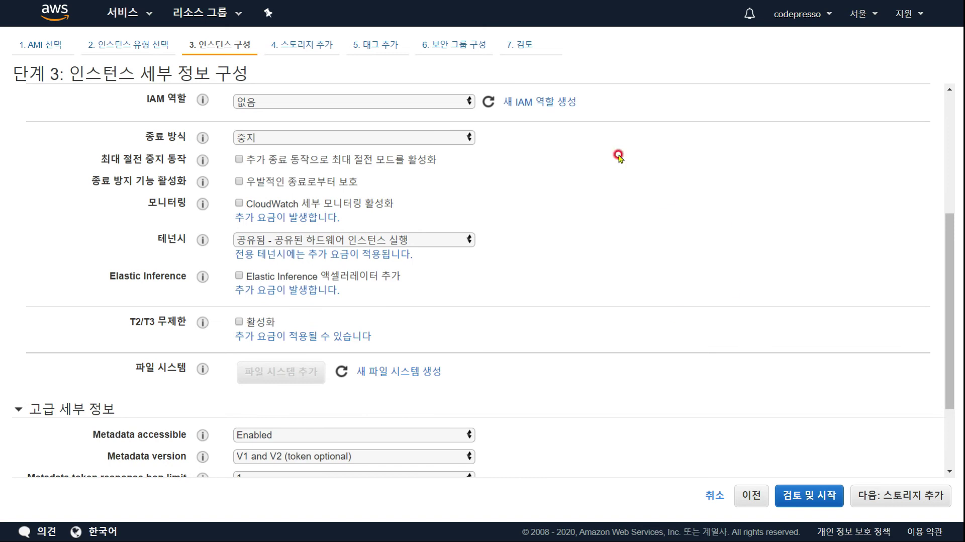
{"action": "scroll", "coordinate": [619, 156], "scroll_direction": "up", "scroll_amount": 5}
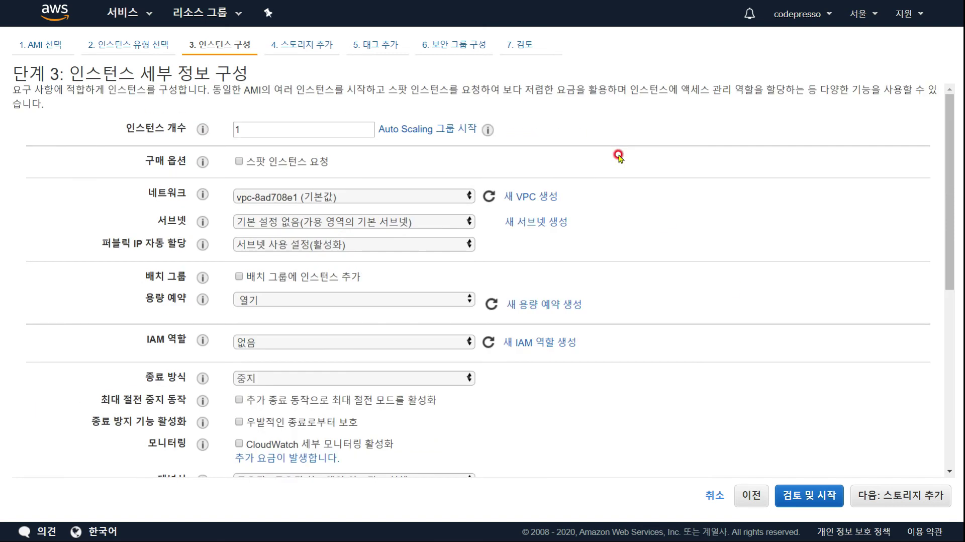
{"action": "scroll", "coordinate": [619, 156], "scroll_direction": "down", "scroll_amount": 7}
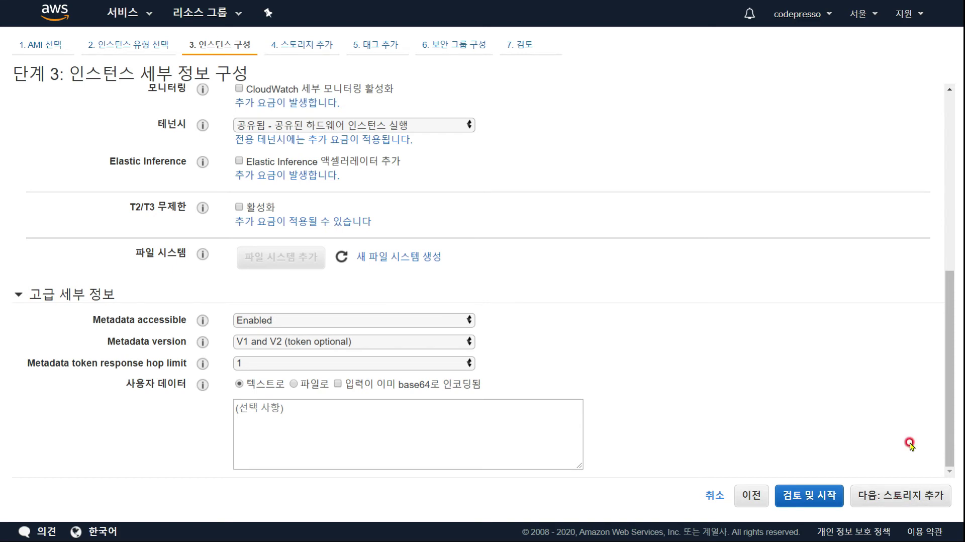
{"action": "left_click", "coordinate": [911, 494]}
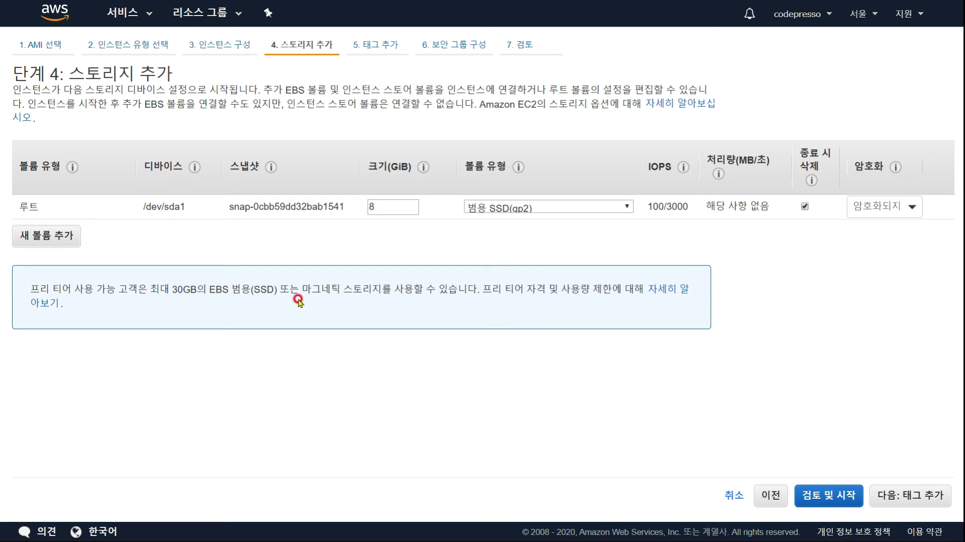
- Resize the root volume from 8 to 30 GiB, keeping General Purpose SSD (gp2)
{"action": "left_click", "coordinate": [377, 206]}
{"action": "key", "text": "BackSpace"}
{"action": "type", "text": "30"}
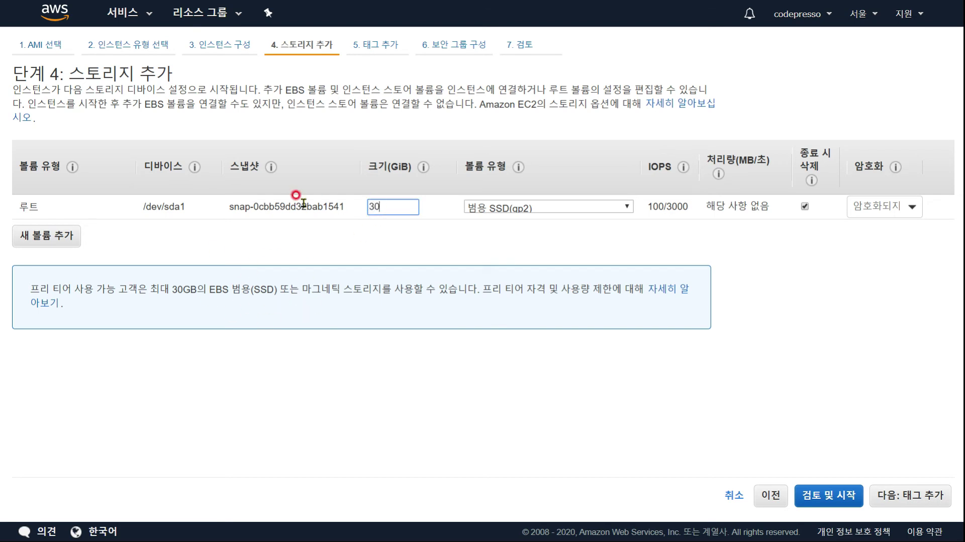
{"action": "left_click", "coordinate": [514, 364]}
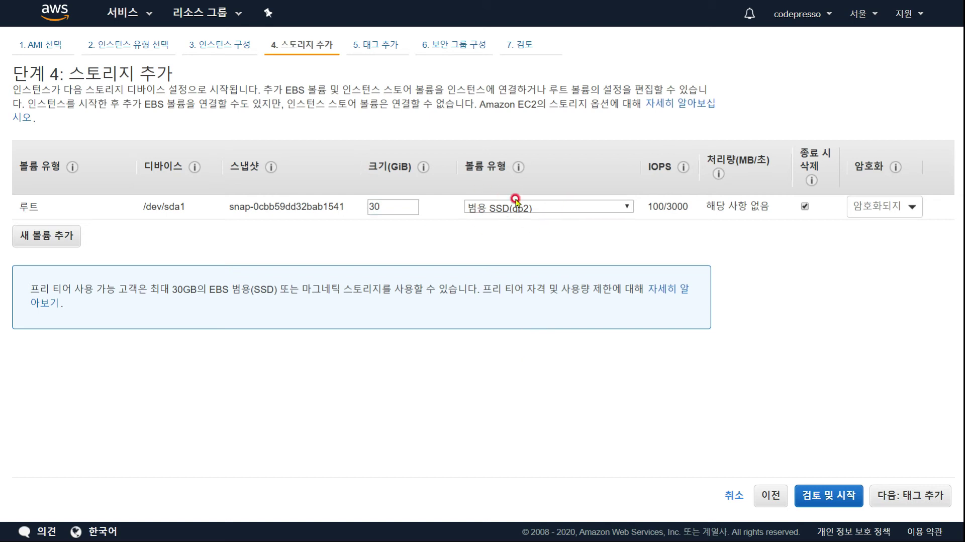
{"action": "left_click", "coordinate": [581, 205]}
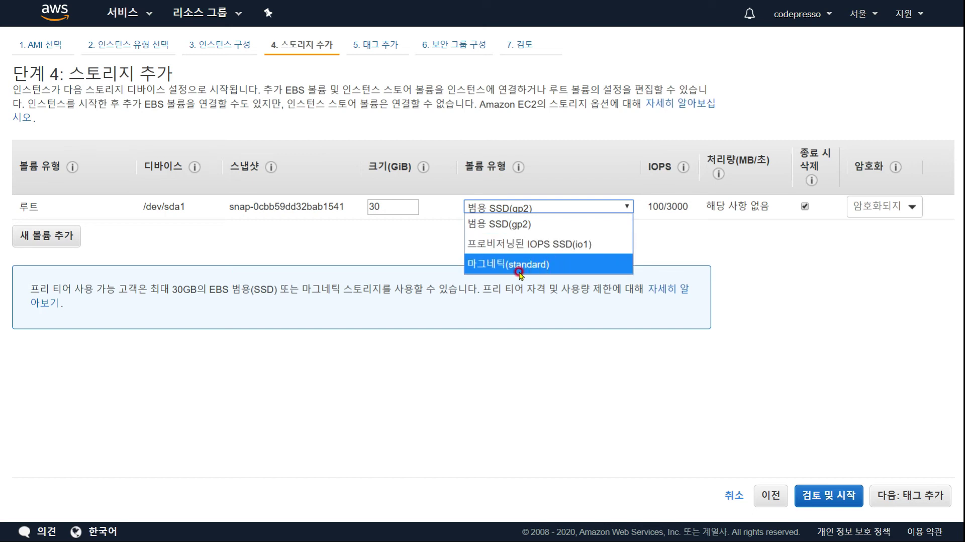
{"action": "left_click", "coordinate": [513, 224]}
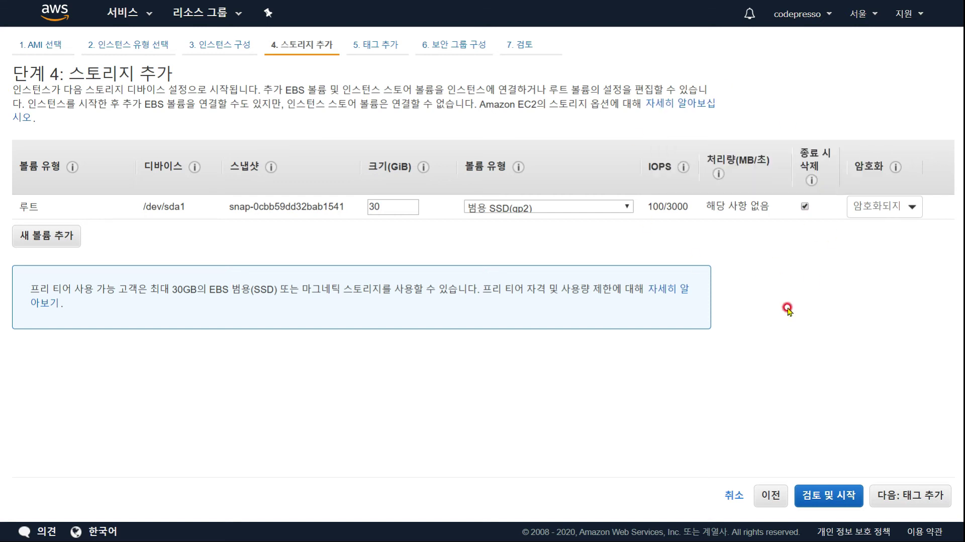
- Keep delete on termination on and the volume unencrypted, then continue to tags
{"action": "left_click", "coordinate": [803, 207]}
{"action": "left_click", "coordinate": [806, 207]}
{"action": "left_click", "coordinate": [805, 208]}
{"action": "left_click", "coordinate": [908, 211]}
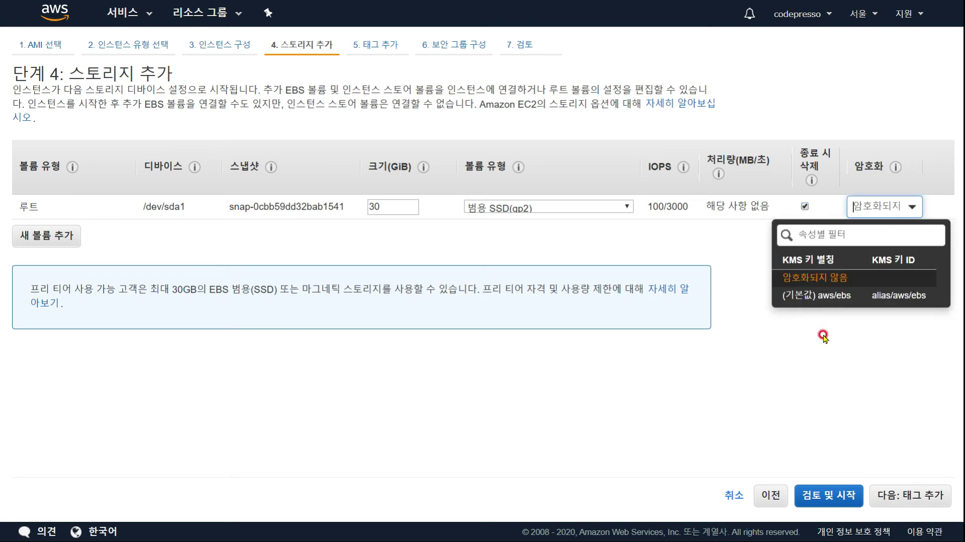
{"action": "left_click", "coordinate": [791, 402]}
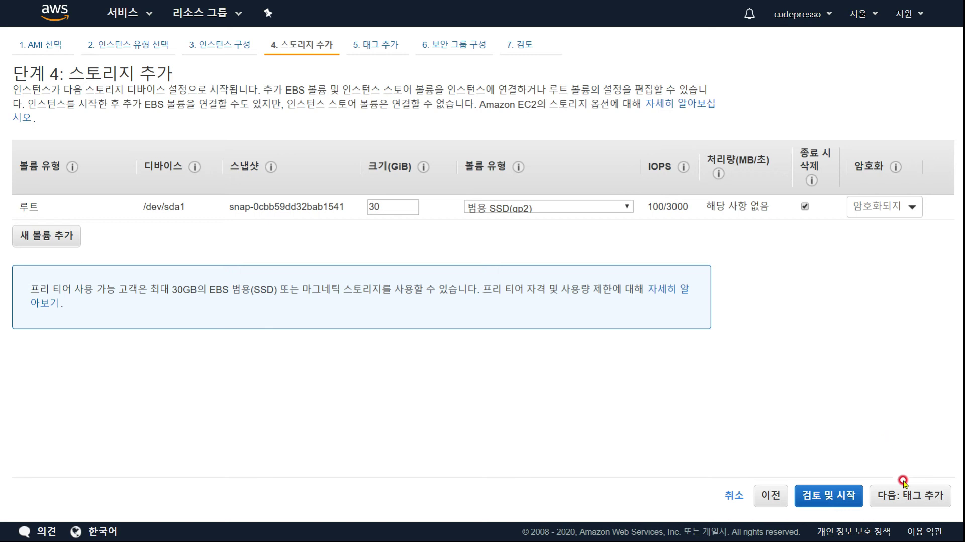
{"action": "left_click", "coordinate": [899, 496]}
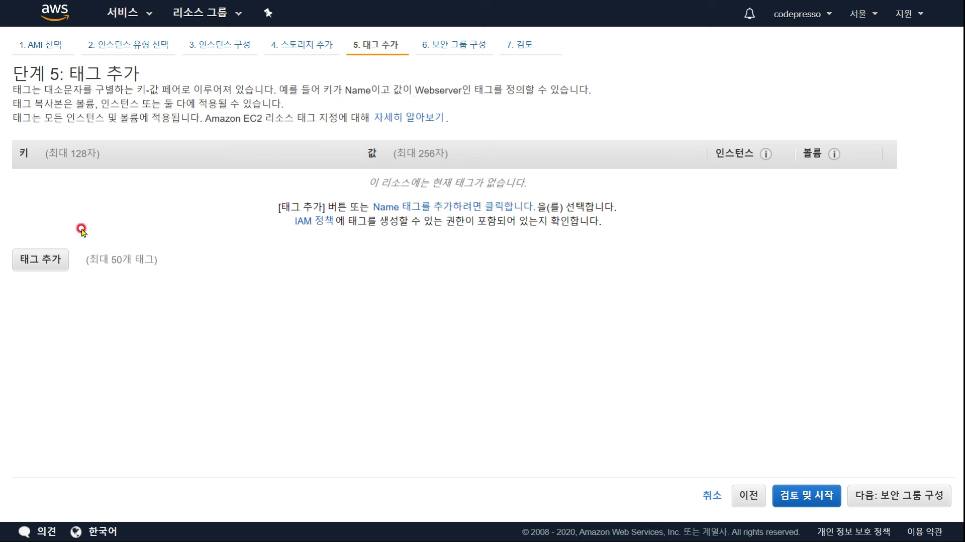
- Add tags Name = 'ubuntu server' and role = 'test'
{"action": "left_click", "coordinate": [44, 258]}
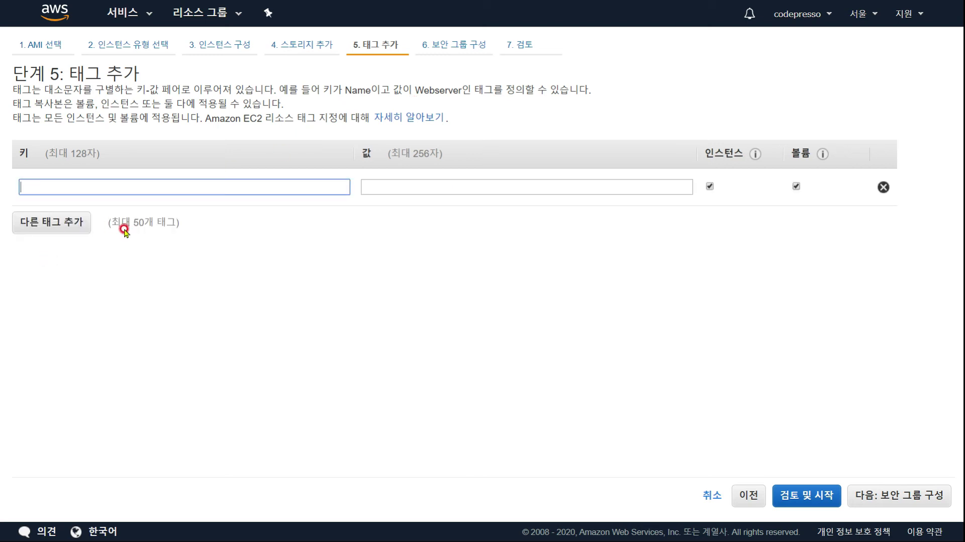
{"action": "type", "text": "Name"}
{"action": "key", "text": "Tab"}
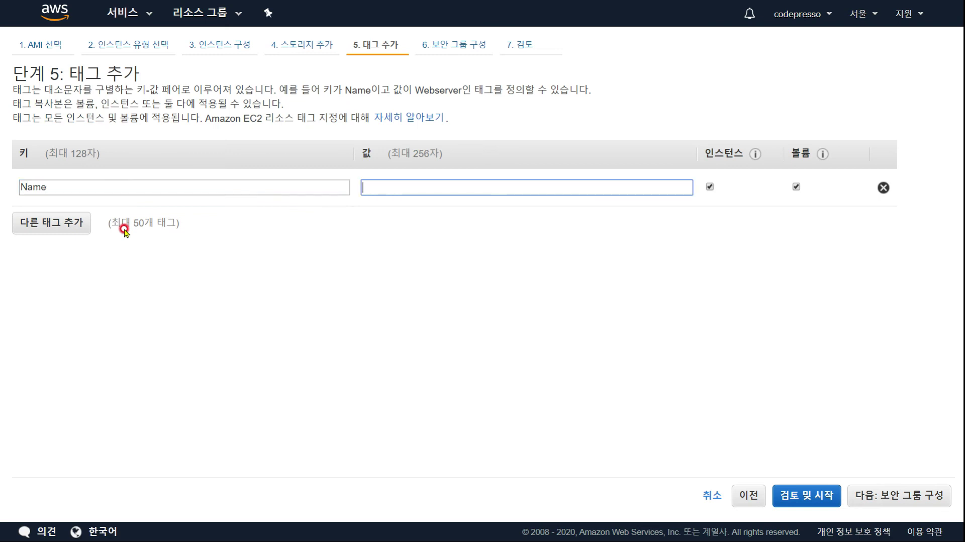
{"action": "type", "text": "ubuntu server"}
{"action": "left_click", "coordinate": [165, 321]}
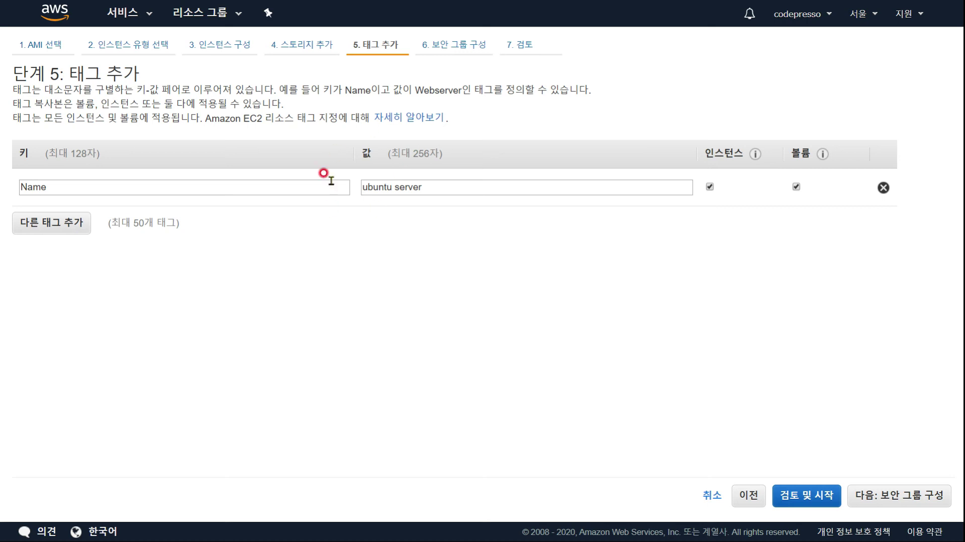
{"action": "left_click", "coordinate": [65, 229]}
{"action": "left_click", "coordinate": [96, 225]}
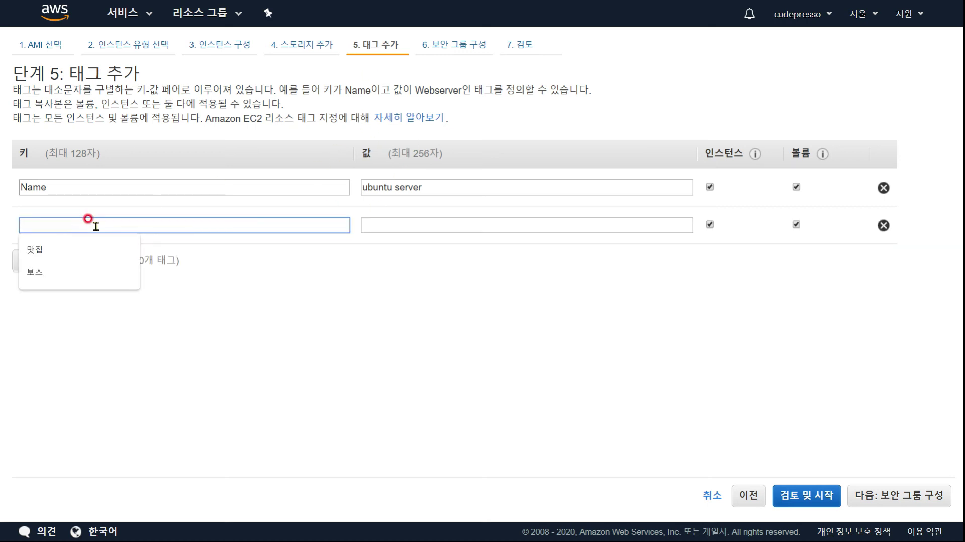
{"action": "type", "text": "role"}
{"action": "key", "text": "Tab"}
{"action": "type", "text": "test"}
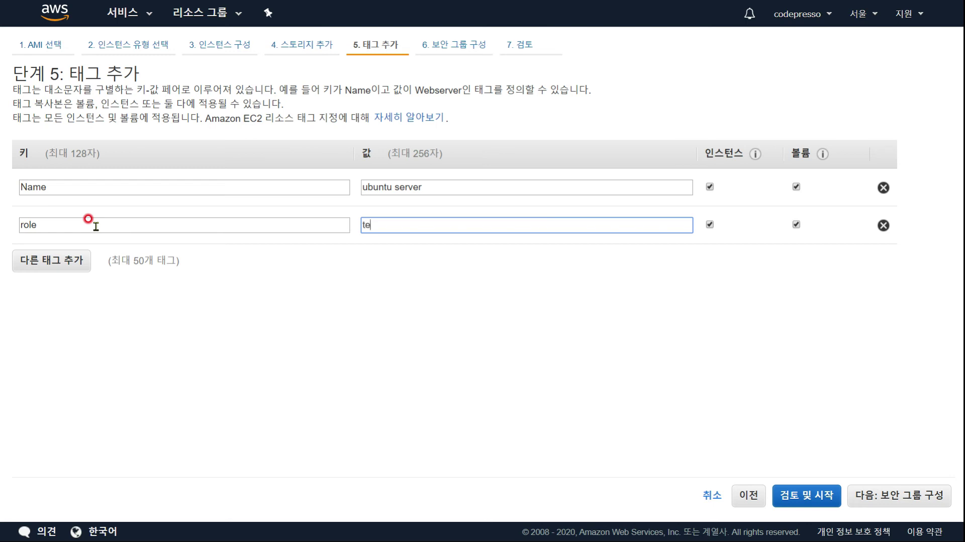
- Add a manager tag with the manager's name, then continue to security groups
{"action": "left_click", "coordinate": [79, 265]}
{"action": "left_click", "coordinate": [85, 257]}
{"action": "type", "text": "mang"}
{"action": "key", "text": "BackSpace"}
{"action": "type", "text": "ager"}
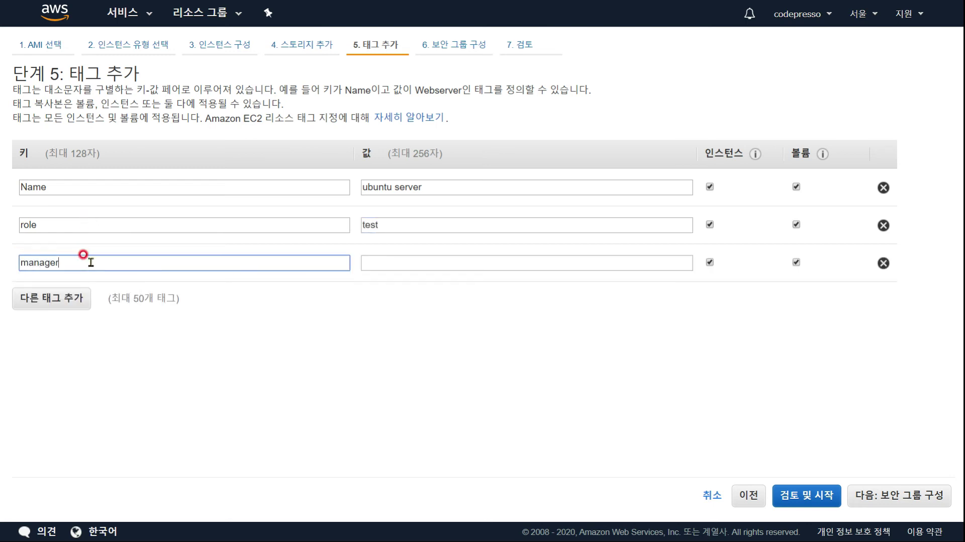
{"action": "key", "text": "Tab"}
{"action": "type", "text": "dhlee"}
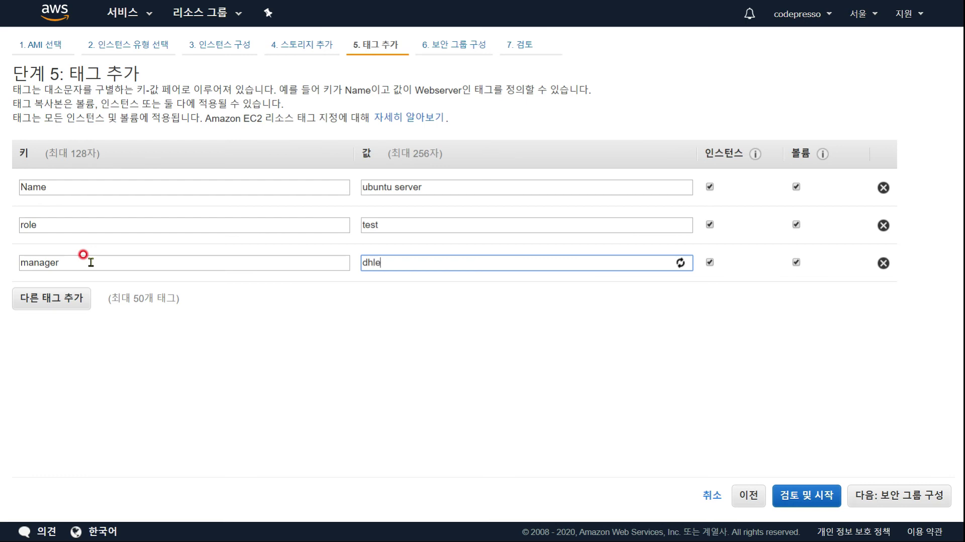
{"action": "left_click", "coordinate": [223, 356]}
{"action": "left_click", "coordinate": [222, 356]}
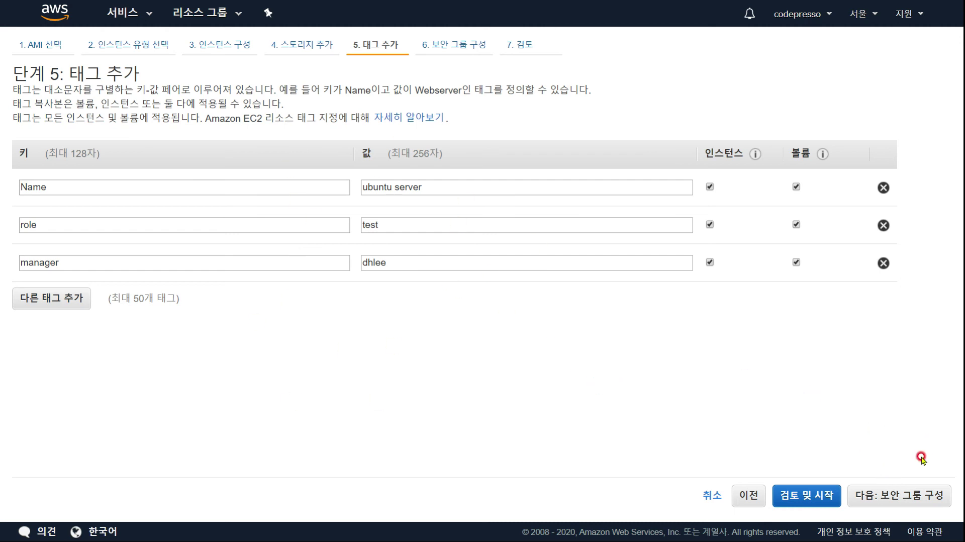
{"action": "left_click", "coordinate": [913, 502]}
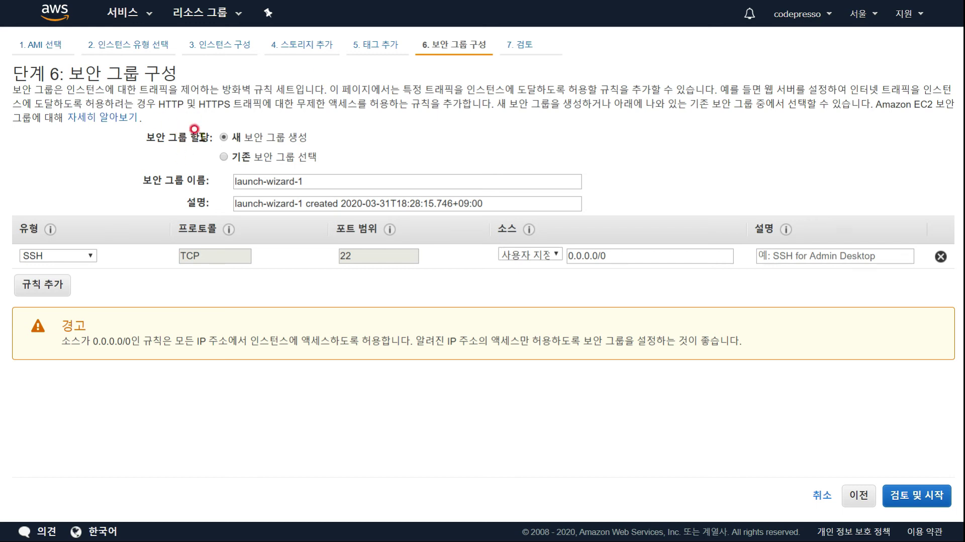
- Compare the existing security groups, then keep 'Create a new security group' selected
{"action": "left_click", "coordinate": [246, 156]}
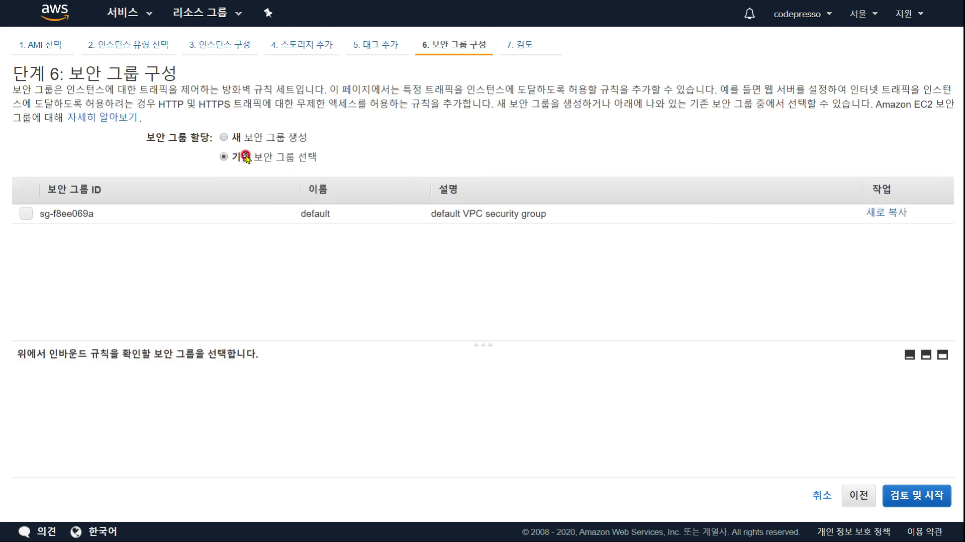
{"action": "left_click", "coordinate": [264, 136]}
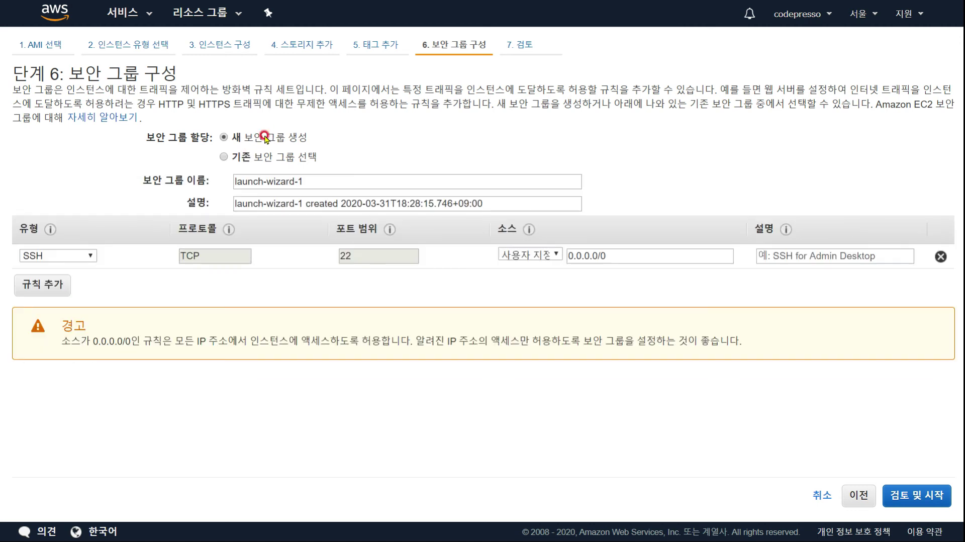
{"action": "left_click", "coordinate": [279, 157]}
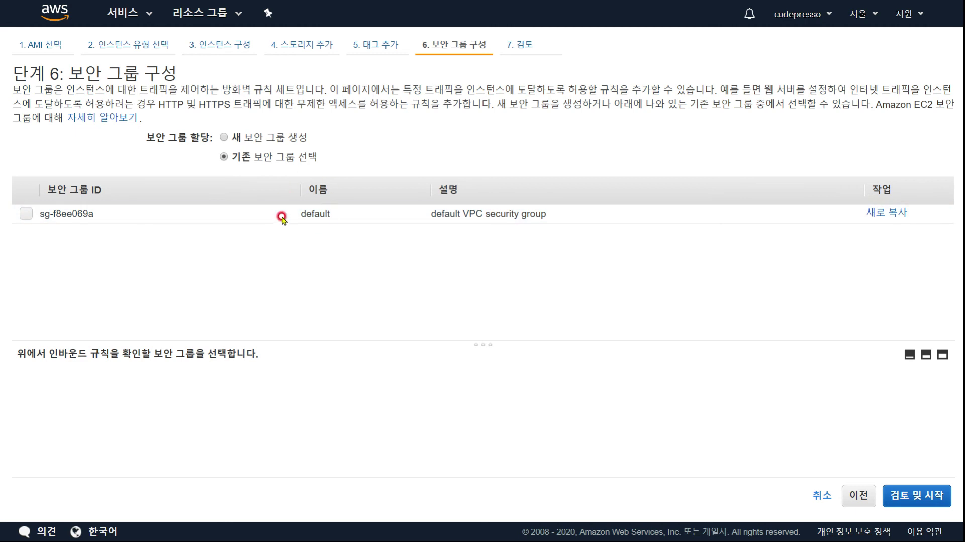
{"action": "left_click", "coordinate": [291, 137]}
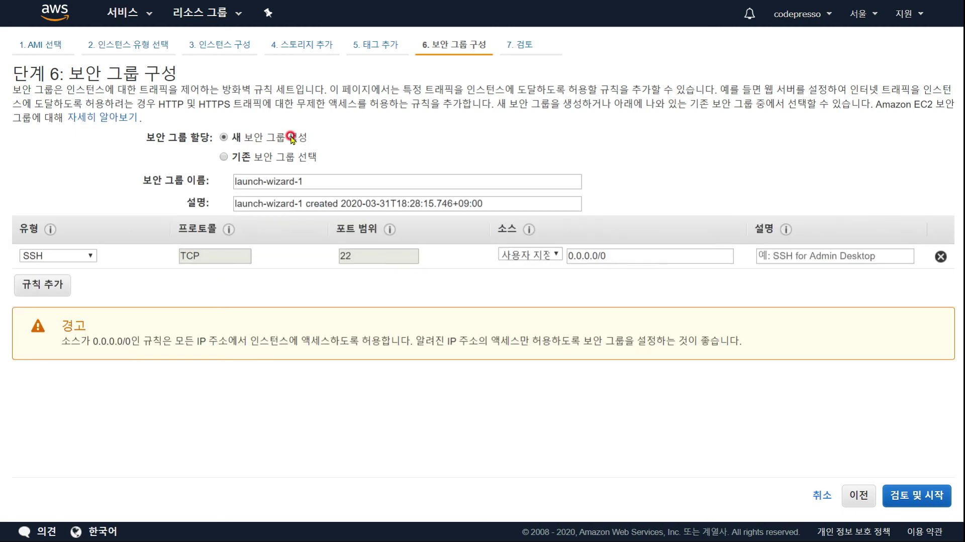
- Rename the new security group from launch-wizard-1 to 'ubuntu-server', leaving its description unchanged
{"action": "left_click", "coordinate": [320, 181]}
{"action": "triple_click", "coordinate": [320, 180]}
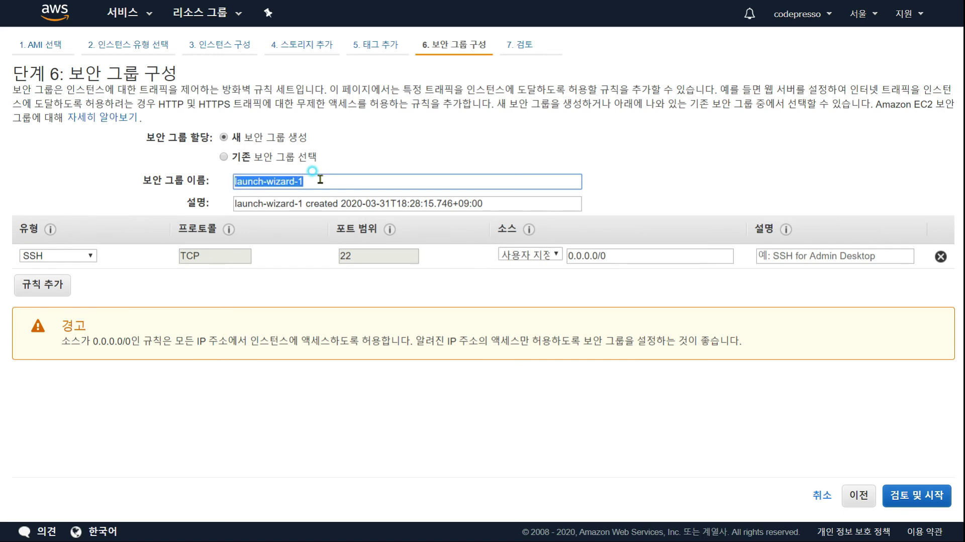
{"action": "type", "text": "ubuntu-server"}
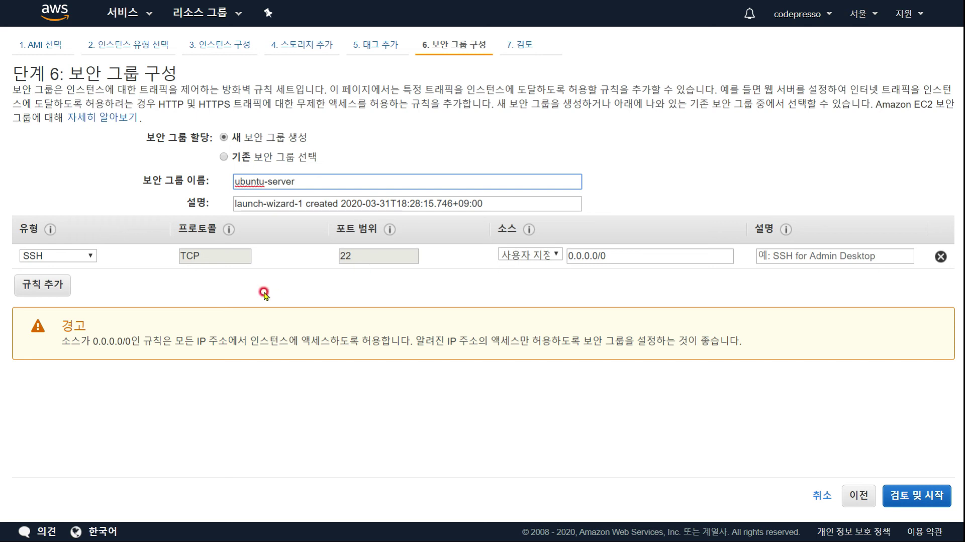
{"action": "left_click", "coordinate": [388, 202]}
{"action": "triple_click", "coordinate": [395, 204]}
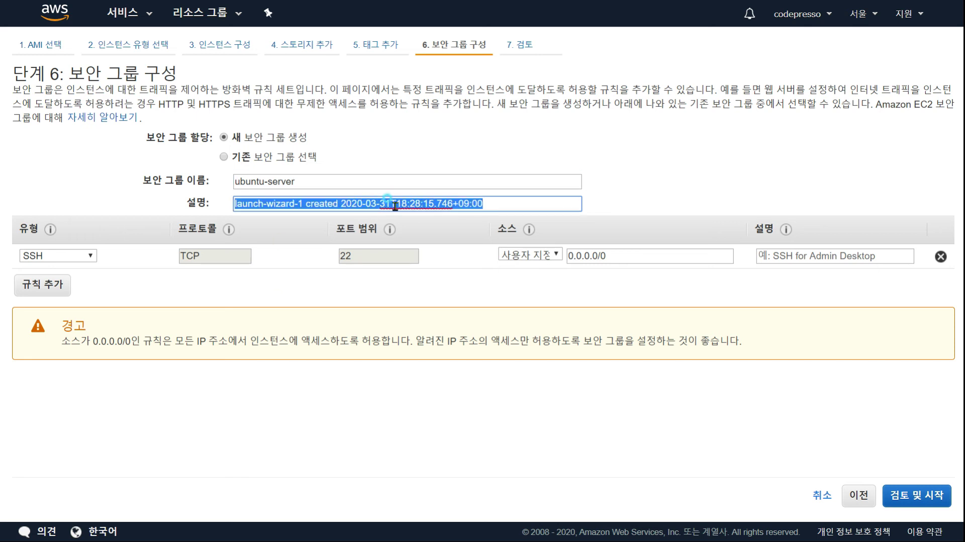
{"action": "left_click", "coordinate": [349, 293]}
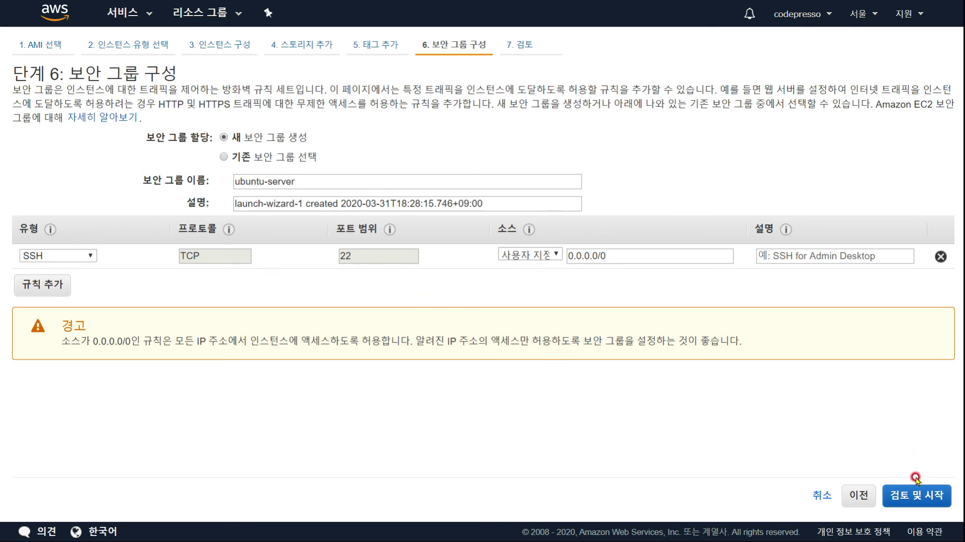
- Keep the SSH rule's source as Custom 0.0.0.0/0 and proceed to the launch review page
{"action": "left_click", "coordinate": [556, 255]}
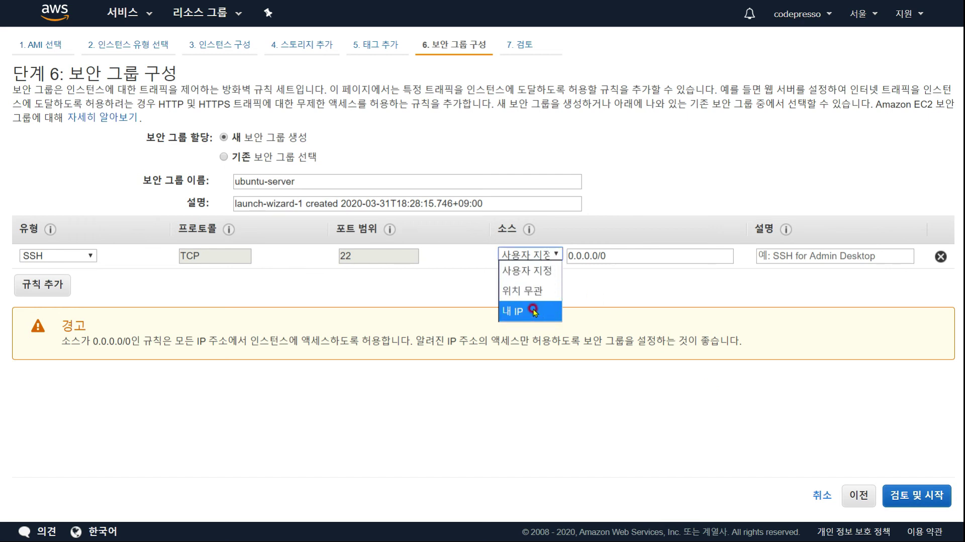
{"action": "left_click", "coordinate": [601, 292]}
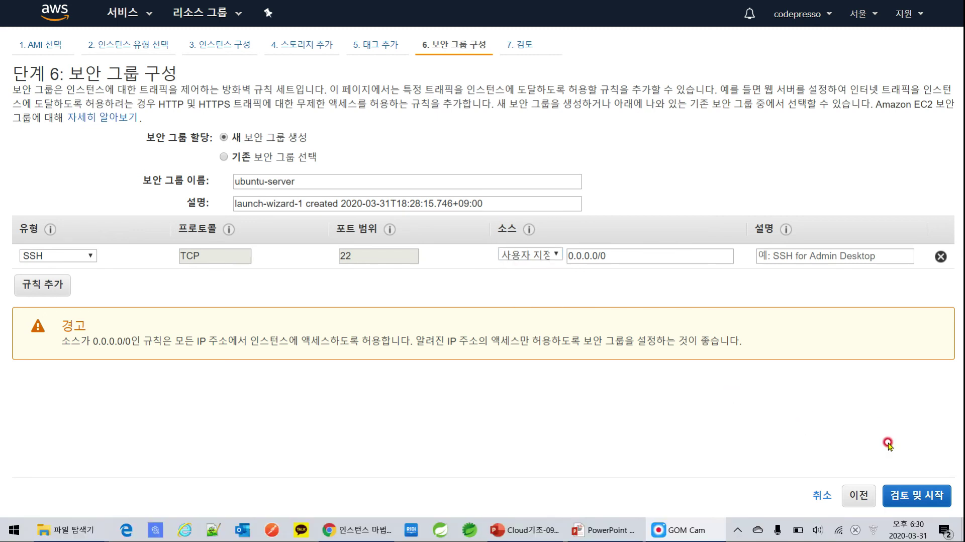
{"action": "left_click", "coordinate": [912, 499]}
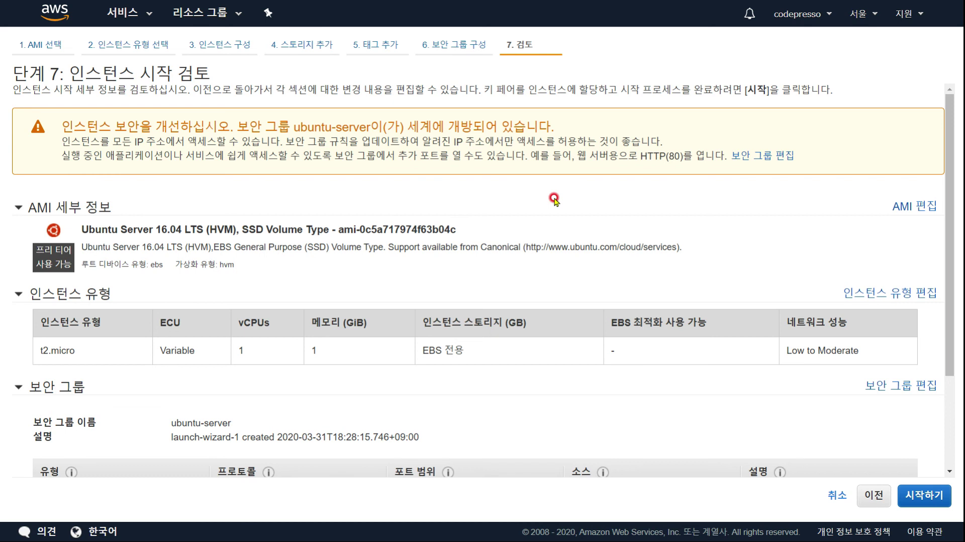
- Expand Instance Details, Storage and Tags on the review page to confirm the 30 GiB volume and tags
{"action": "scroll", "coordinate": [554, 199], "scroll_direction": "down", "scroll_amount": 3}
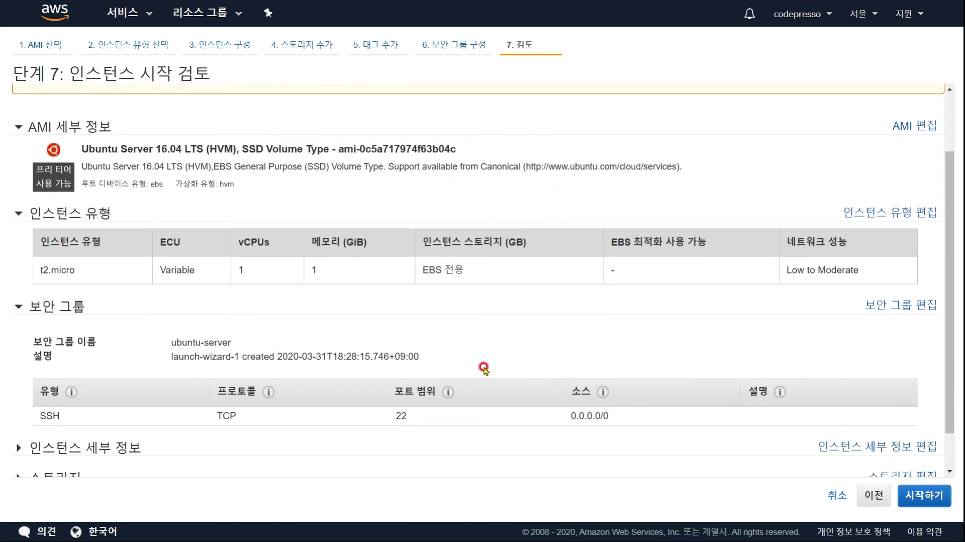
{"action": "scroll", "coordinate": [483, 368], "scroll_direction": "down", "scroll_amount": 1}
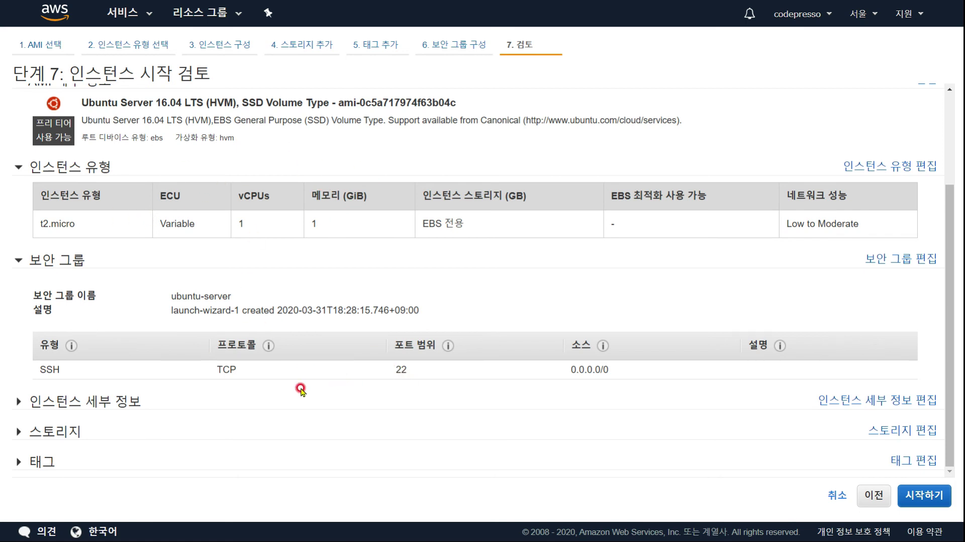
{"action": "left_click", "coordinate": [75, 405]}
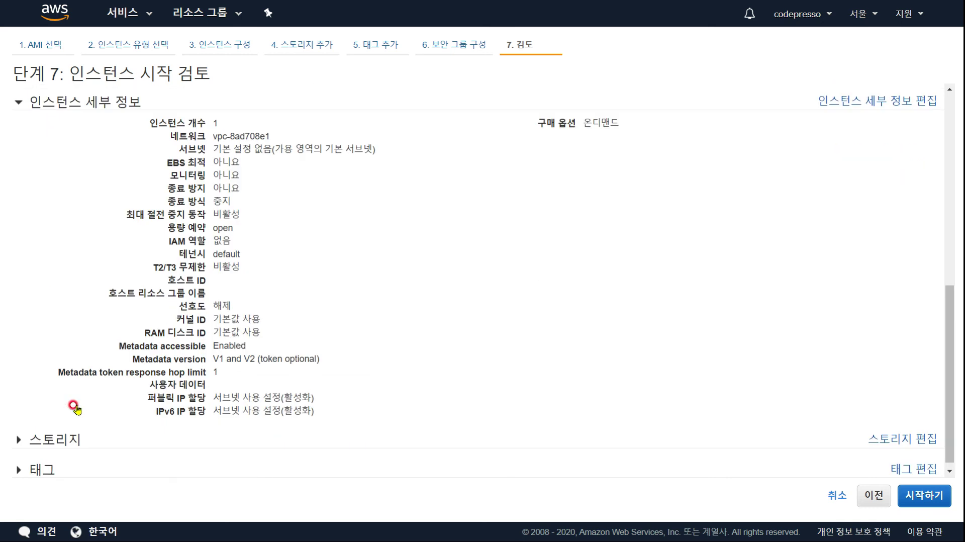
{"action": "left_click", "coordinate": [71, 431]}
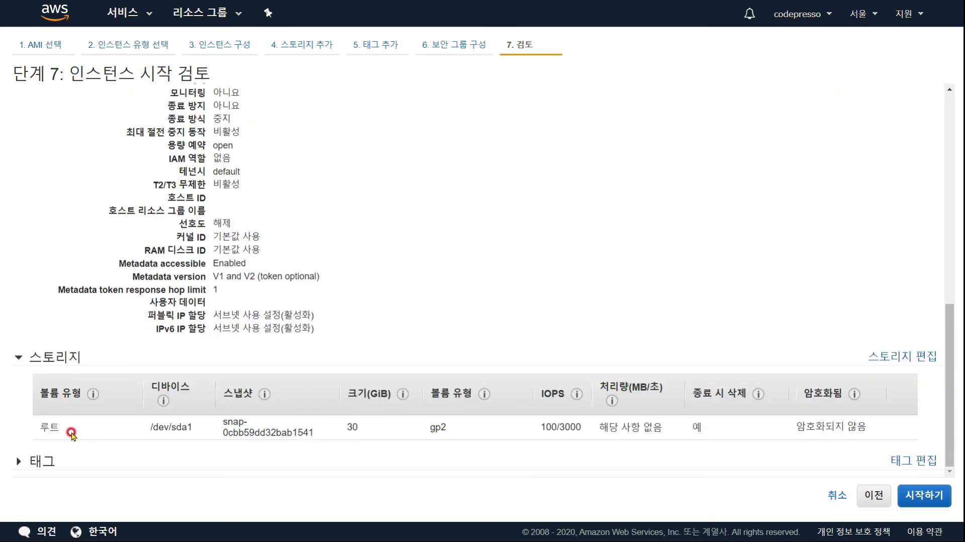
{"action": "left_click", "coordinate": [48, 462]}
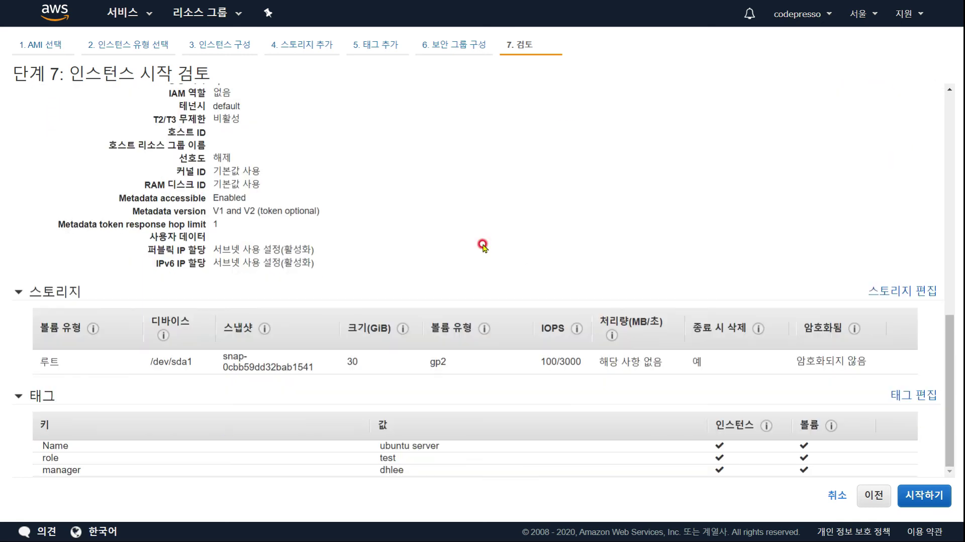
{"action": "scroll", "coordinate": [483, 245], "scroll_direction": "up", "scroll_amount": 15}
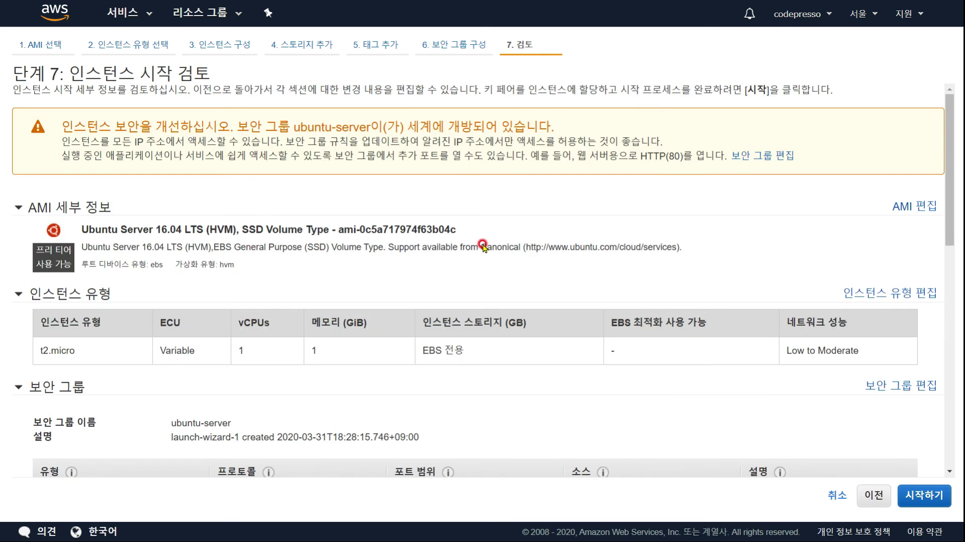
- Launch from the review page and check the key pair options, finding no existing key pairs
{"action": "left_click", "coordinate": [924, 497]}
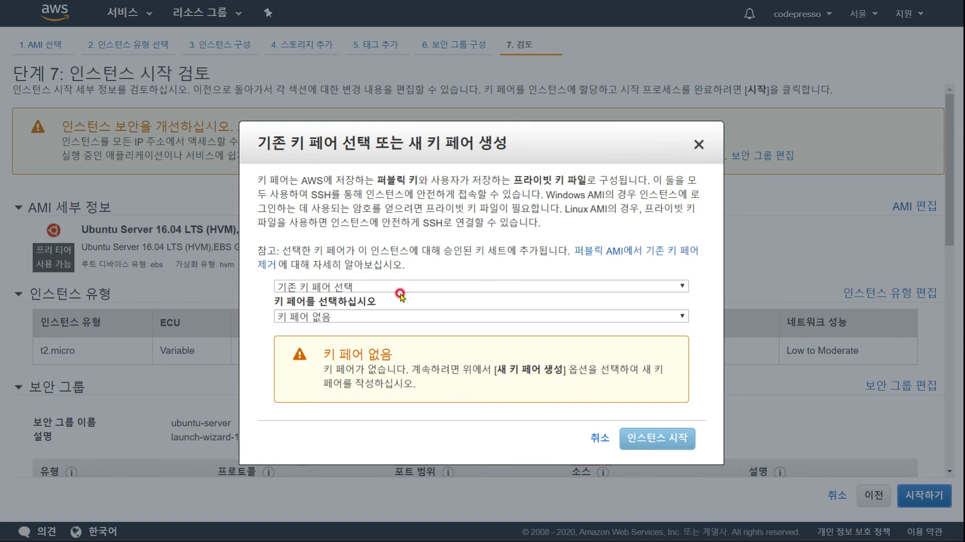
{"action": "left_click", "coordinate": [419, 286]}
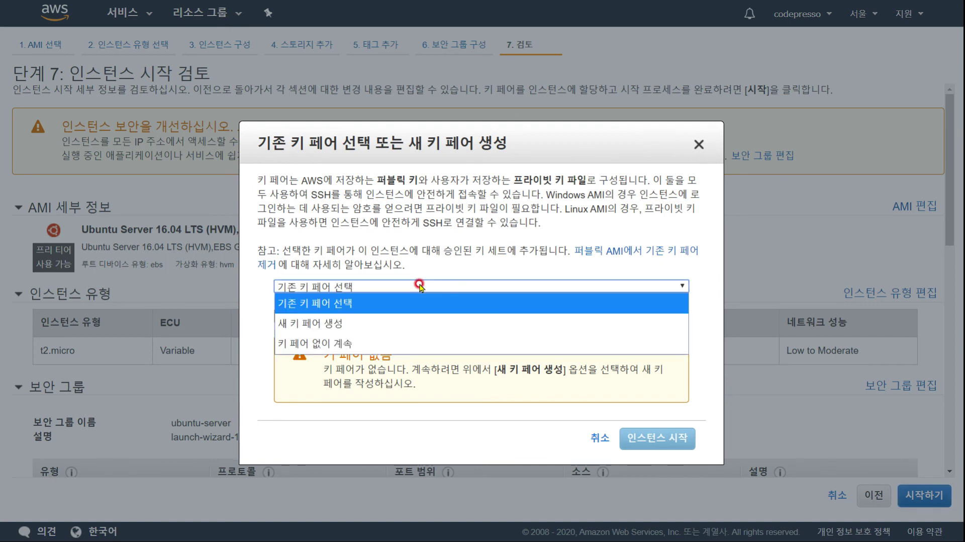
{"action": "left_click", "coordinate": [440, 265]}
{"action": "left_click", "coordinate": [396, 316]}
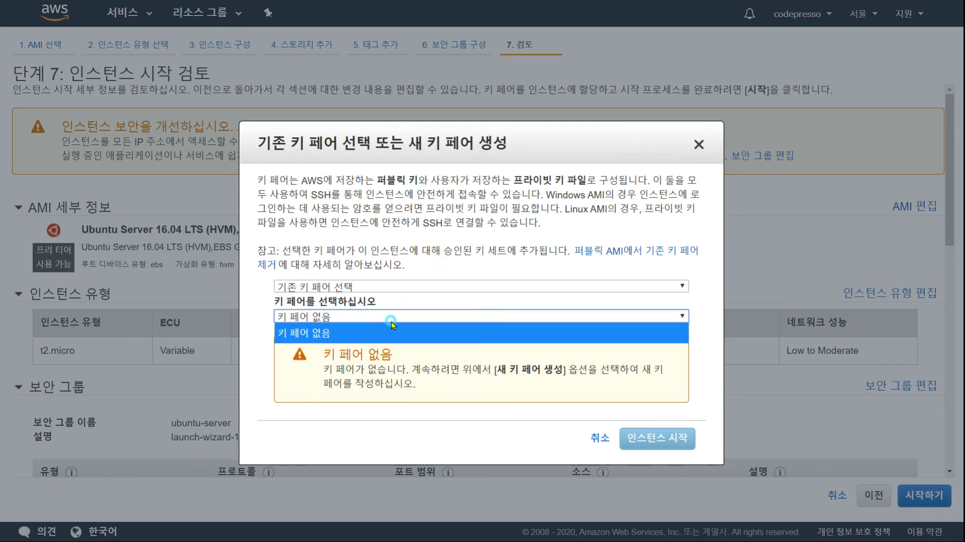
{"action": "left_click", "coordinate": [363, 308]}
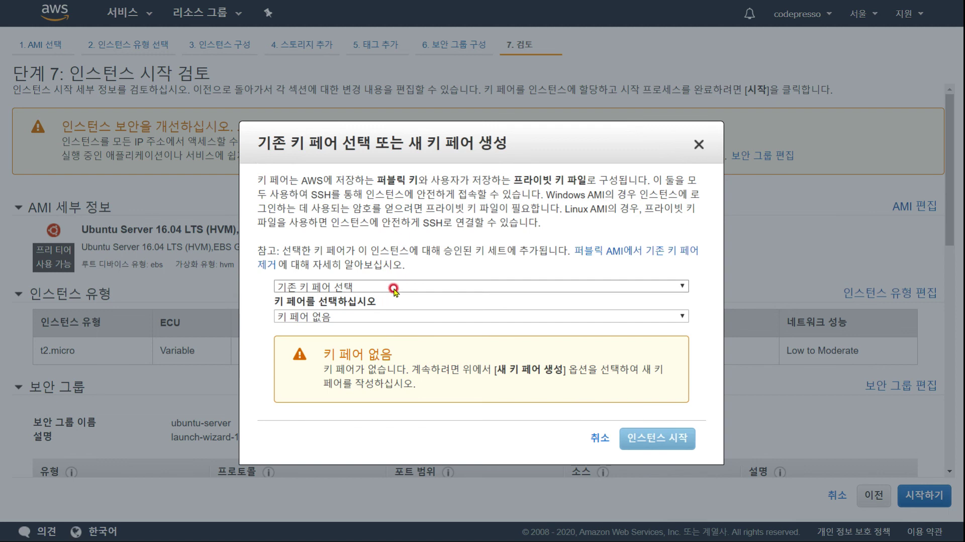
{"action": "left_click", "coordinate": [394, 289]}
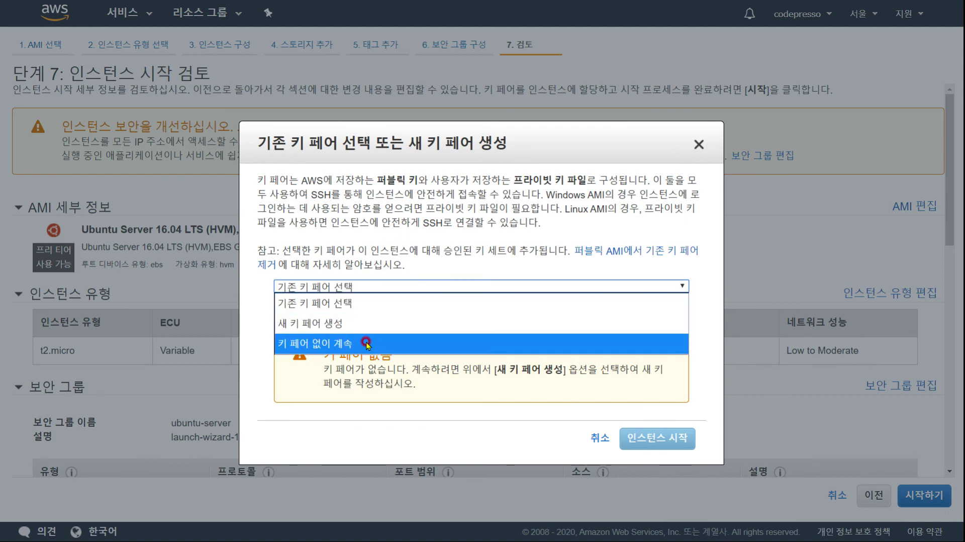
- Create a new key pair named 'ubuntu', download ubuntu.pem, and launch the instance
{"action": "left_click", "coordinate": [304, 323]}
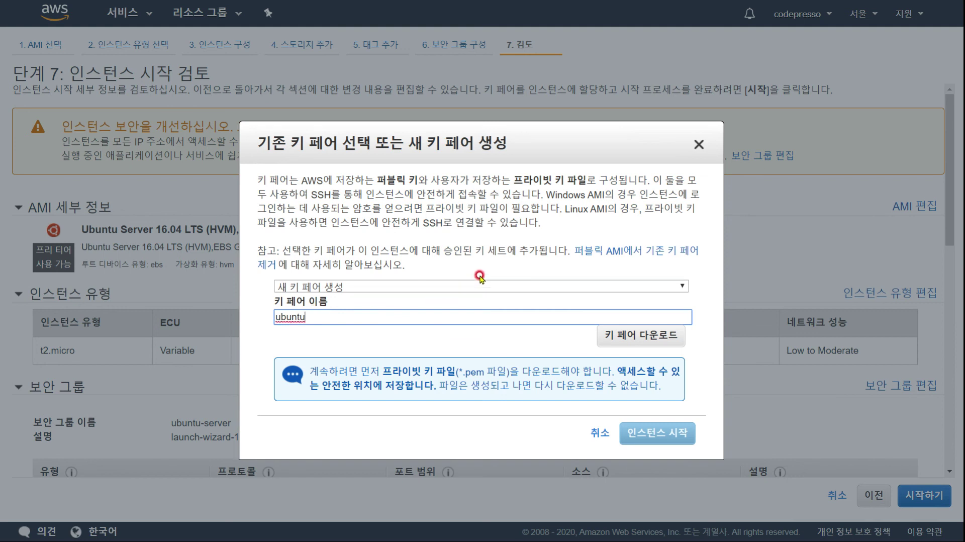
{"action": "left_click", "coordinate": [530, 262]}
{"action": "left_click", "coordinate": [628, 339]}
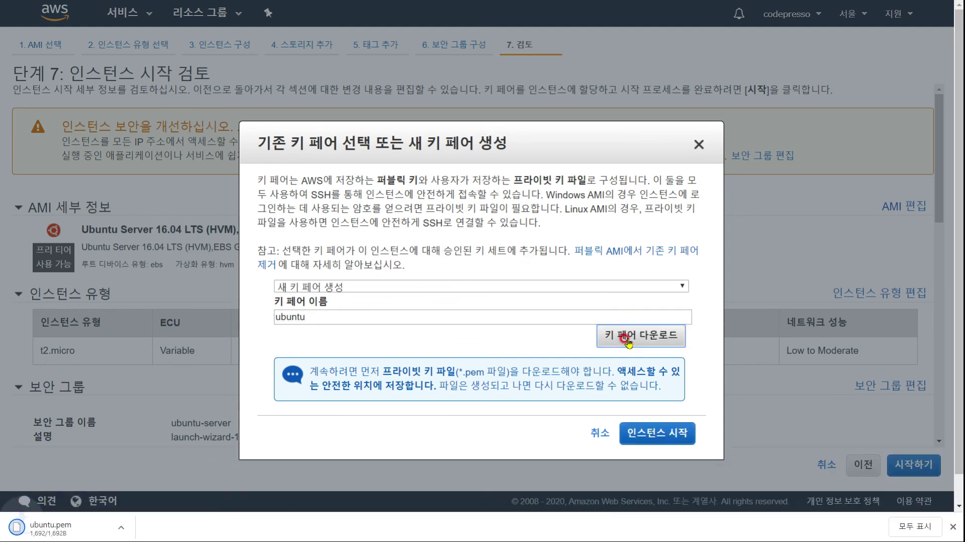
{"action": "left_click", "coordinate": [82, 522]}
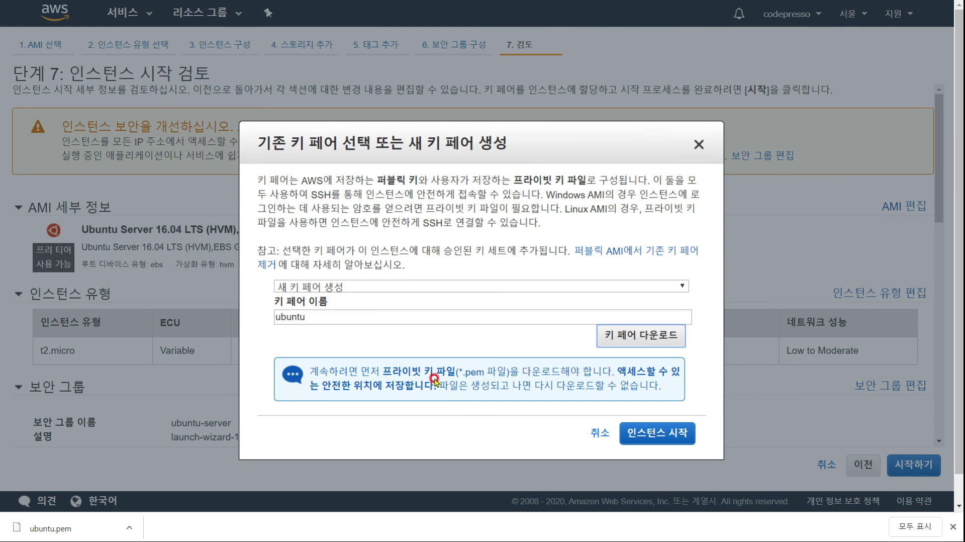
{"action": "left_click", "coordinate": [652, 434]}
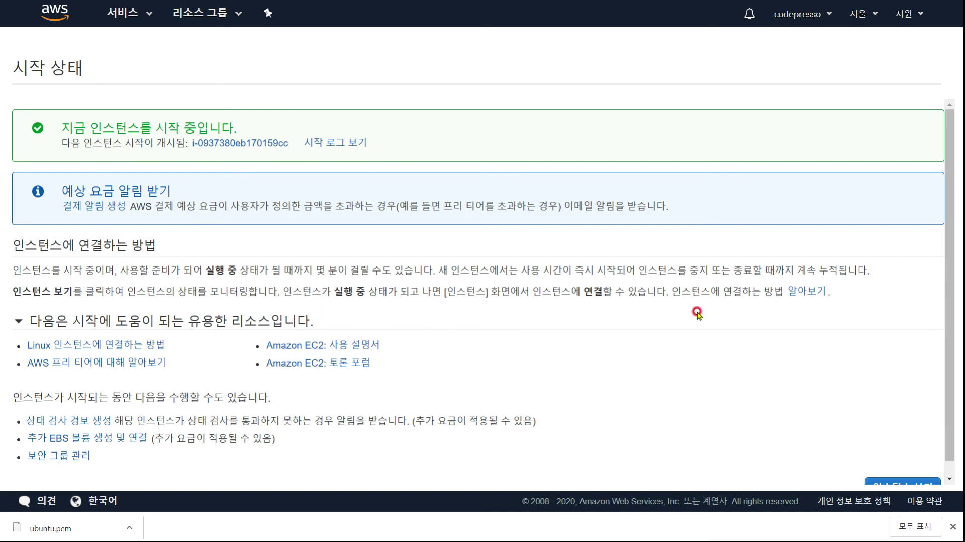
- Dismiss the browser download bar and go from the launch status page to the Instances list
{"action": "scroll", "coordinate": [697, 313], "scroll_direction": "down", "scroll_amount": 1}
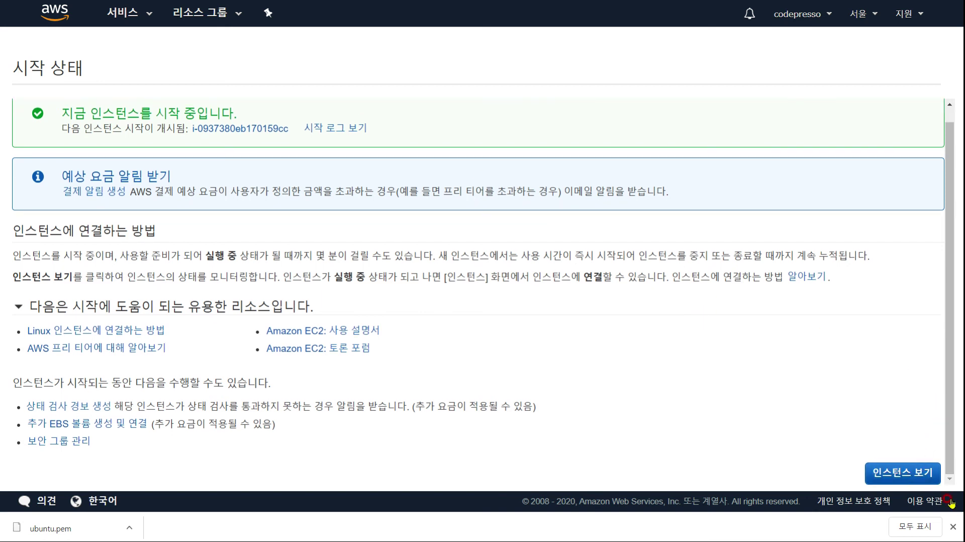
{"action": "left_click", "coordinate": [952, 526]}
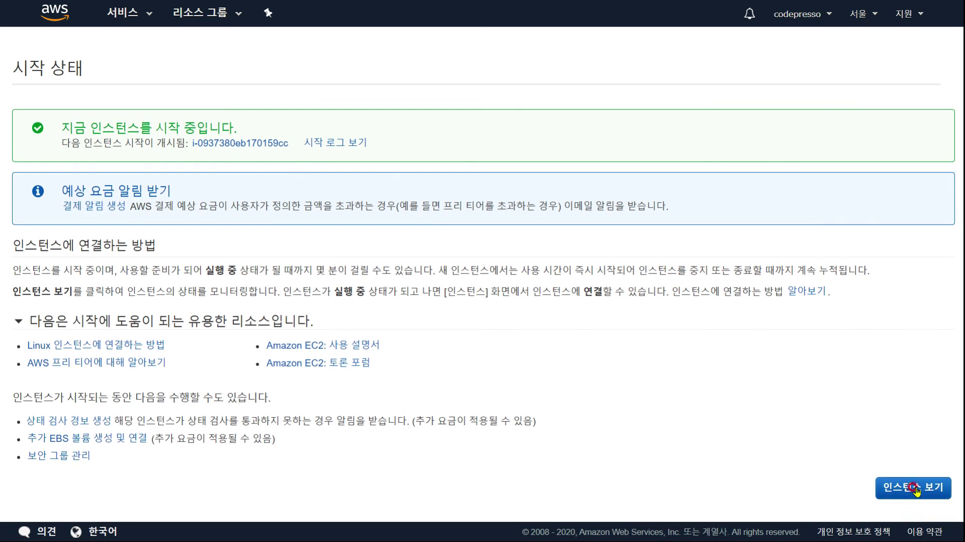
{"action": "left_click", "coordinate": [915, 488]}
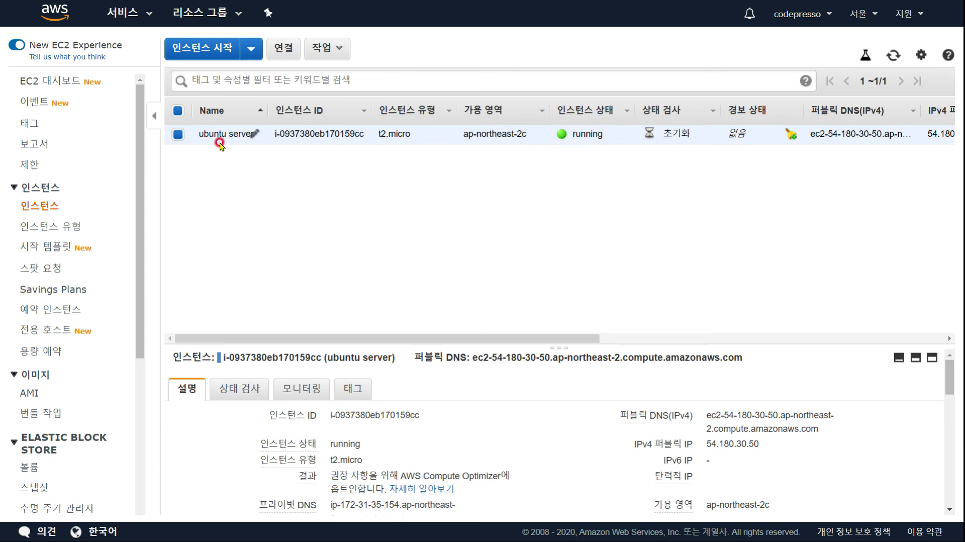
- Enlarge the instance details pane and copy the ubuntu server's public DNS address
{"action": "mouse_move", "coordinate": [249, 141]}
{"action": "mouse_move", "coordinate": [215, 144]}
{"action": "left_click_drag", "start_coordinate": [608, 341], "coordinate": [608, 204]}
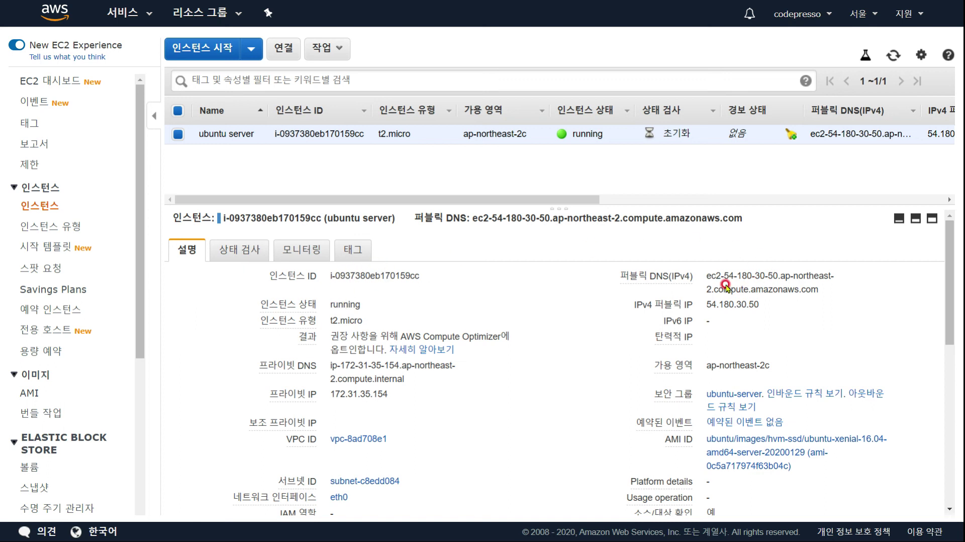
{"action": "mouse_move", "coordinate": [650, 279]}
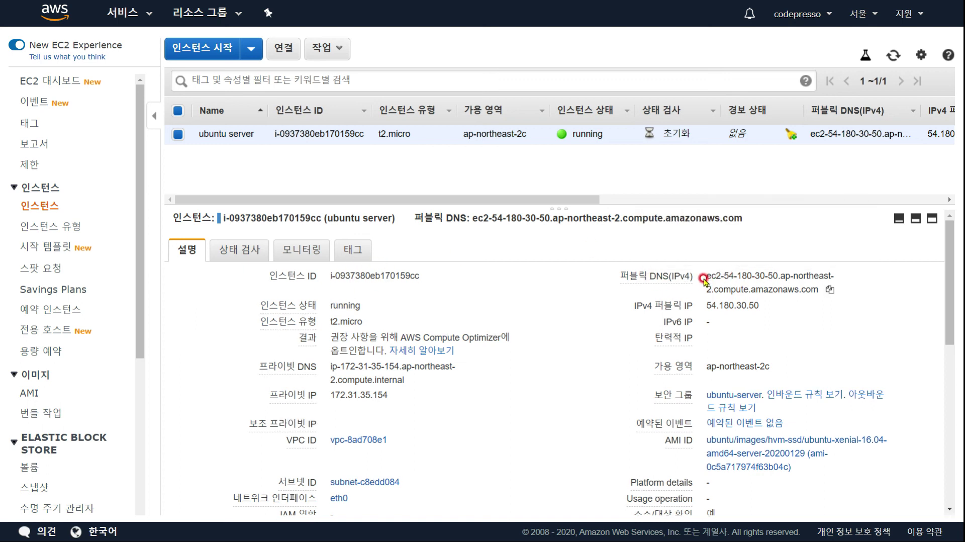
{"action": "left_click", "coordinate": [828, 294]}
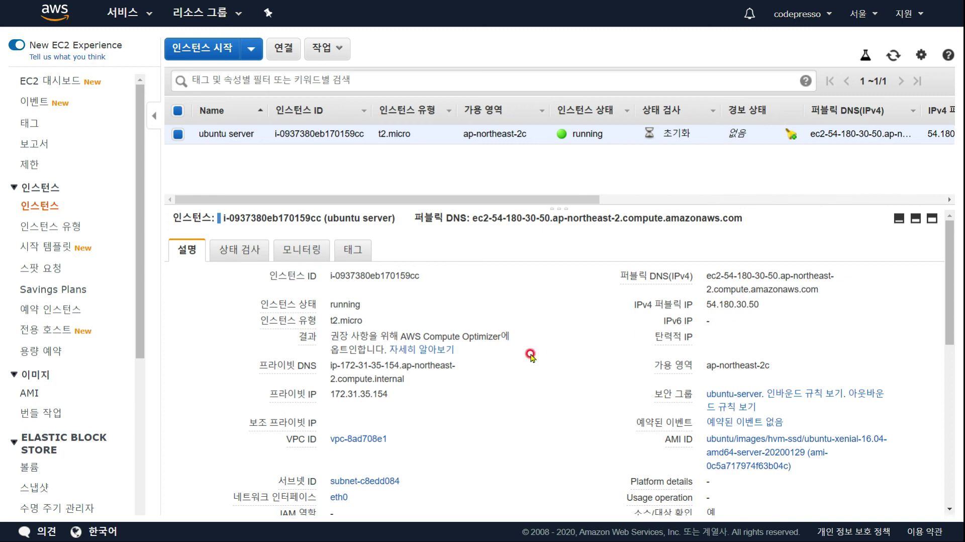
- Scroll the instance details and show its status checks, both still initializing
{"action": "scroll", "coordinate": [530, 356], "scroll_direction": "down", "scroll_amount": 1}
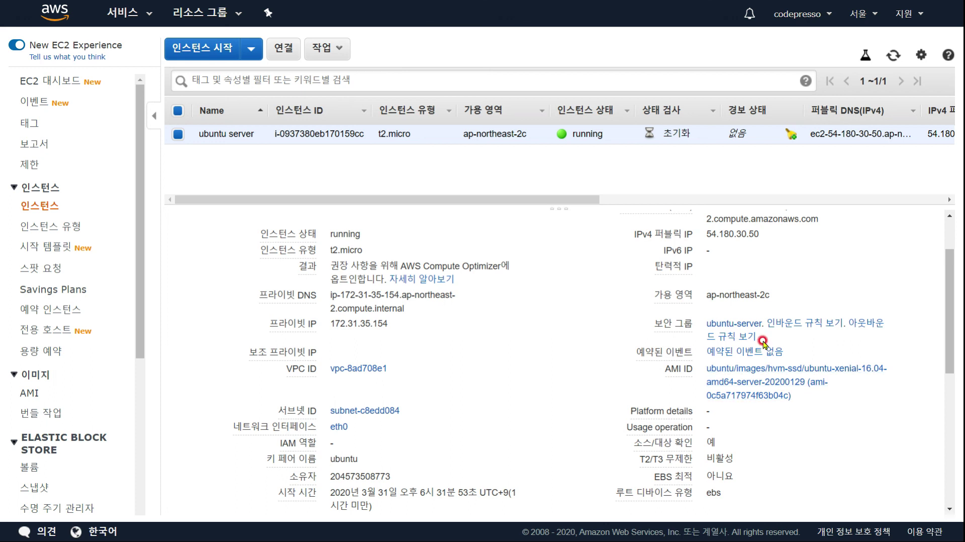
{"action": "scroll", "coordinate": [787, 332], "scroll_direction": "down", "scroll_amount": 5}
{"action": "scroll", "coordinate": [763, 342], "scroll_direction": "down", "scroll_amount": 2}
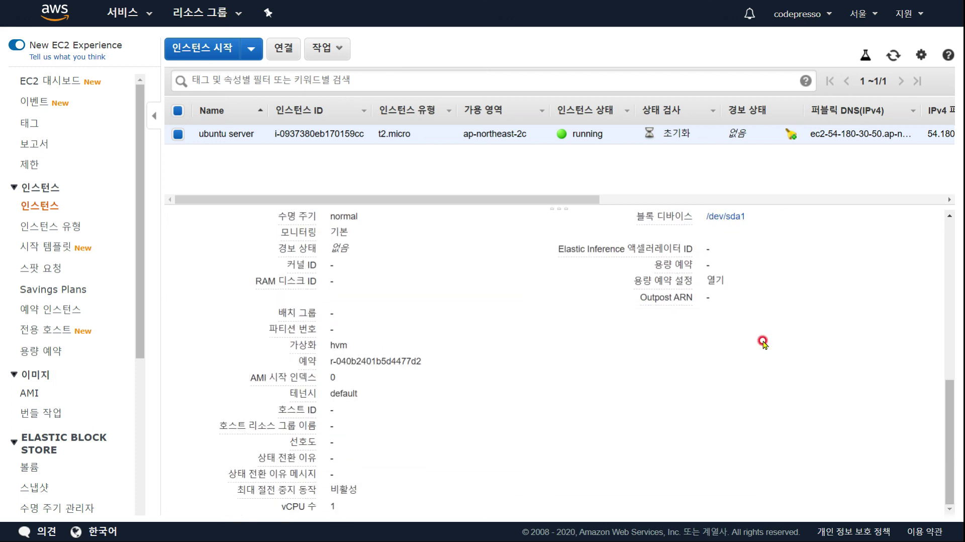
{"action": "scroll", "coordinate": [763, 342], "scroll_direction": "up", "scroll_amount": 7}
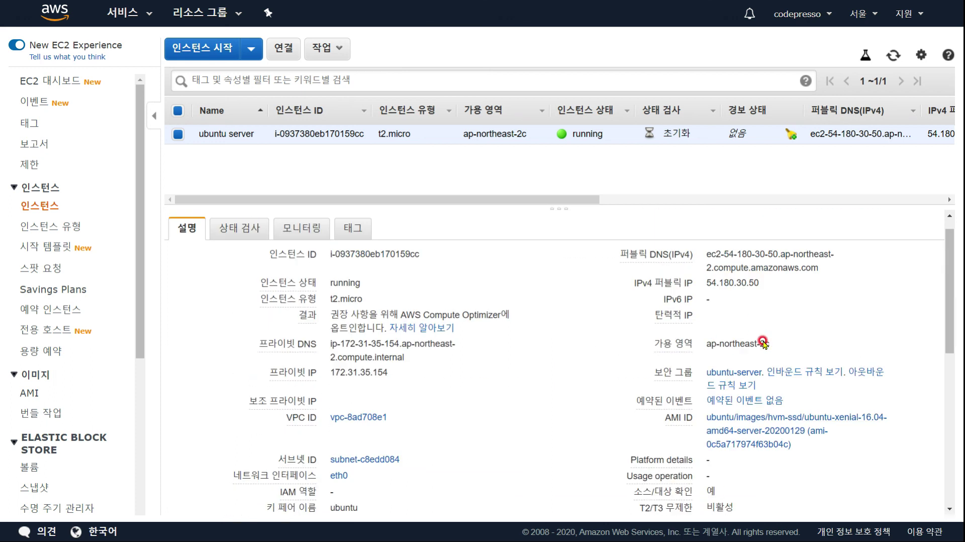
{"action": "left_click", "coordinate": [254, 257]}
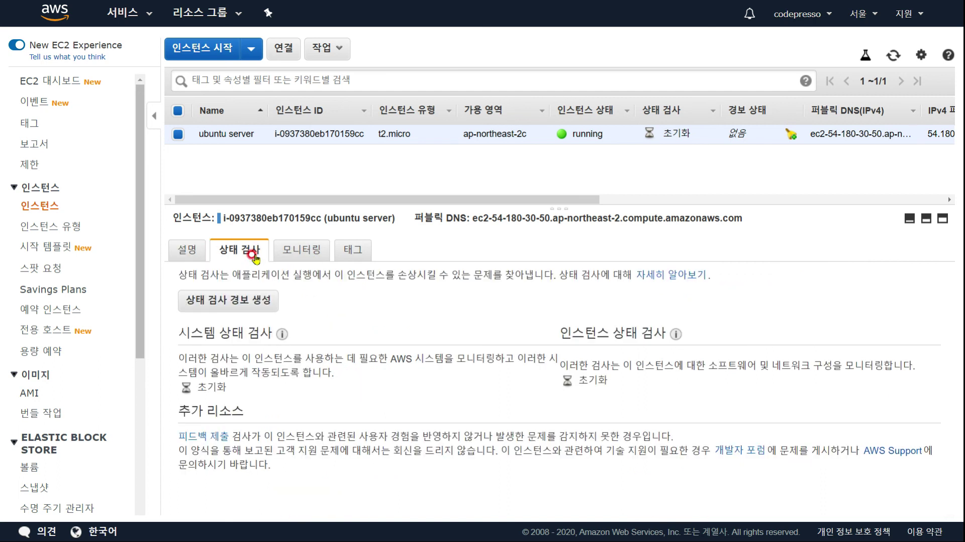
- Browse the CloudWatch monitoring graphs, then show the tags Name = ubuntu server and role = test
{"action": "left_click", "coordinate": [301, 250]}
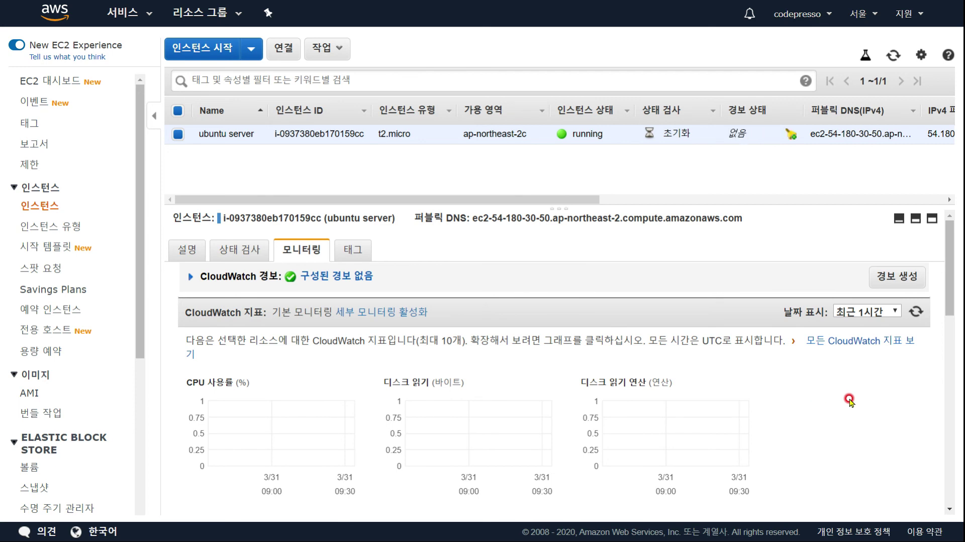
{"action": "scroll", "coordinate": [850, 400], "scroll_direction": "down", "scroll_amount": 1}
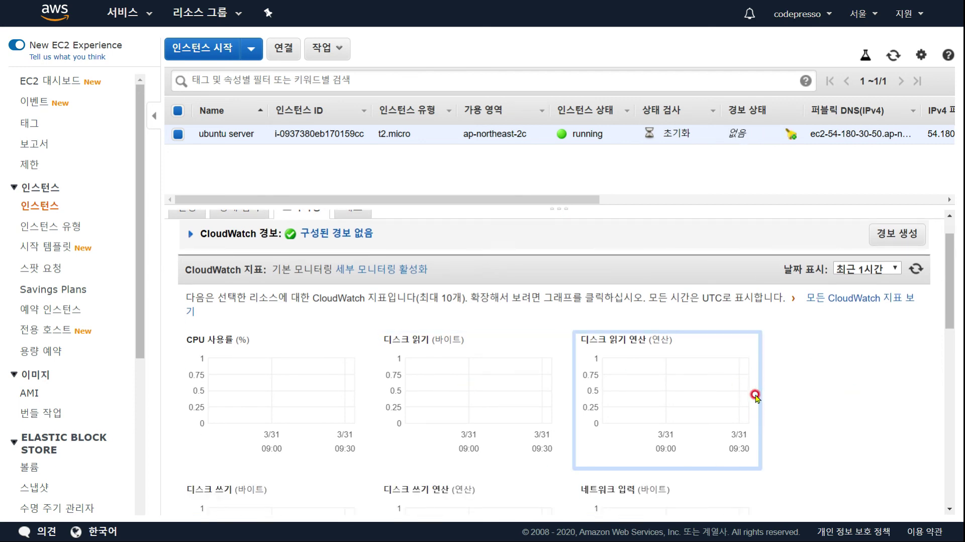
{"action": "scroll", "coordinate": [756, 396], "scroll_direction": "down", "scroll_amount": 4}
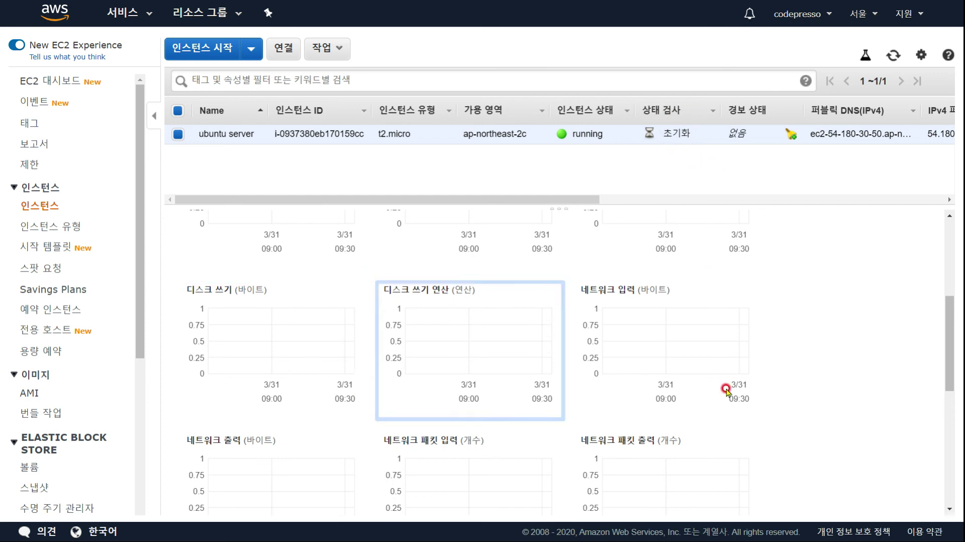
{"action": "scroll", "coordinate": [707, 269], "scroll_direction": "up", "scroll_amount": 5}
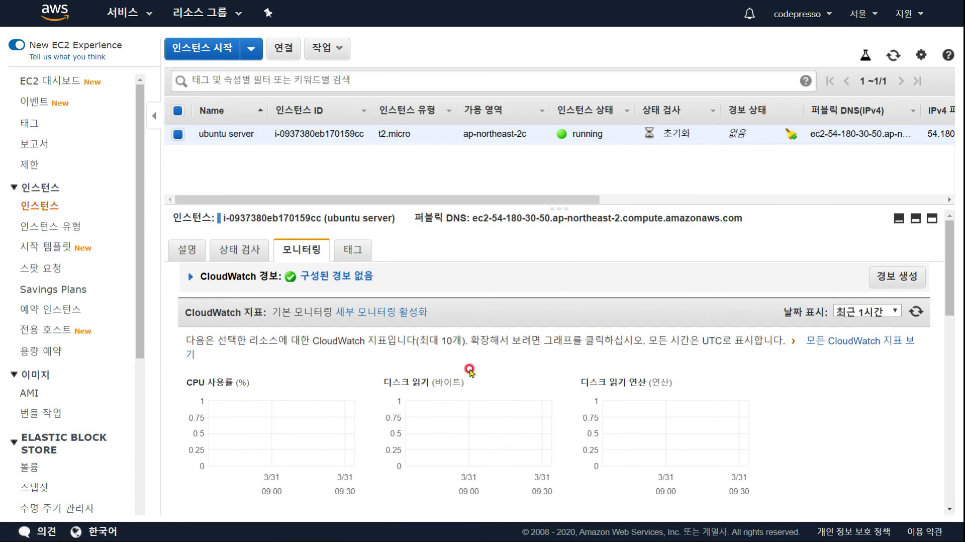
{"action": "left_click", "coordinate": [353, 251]}
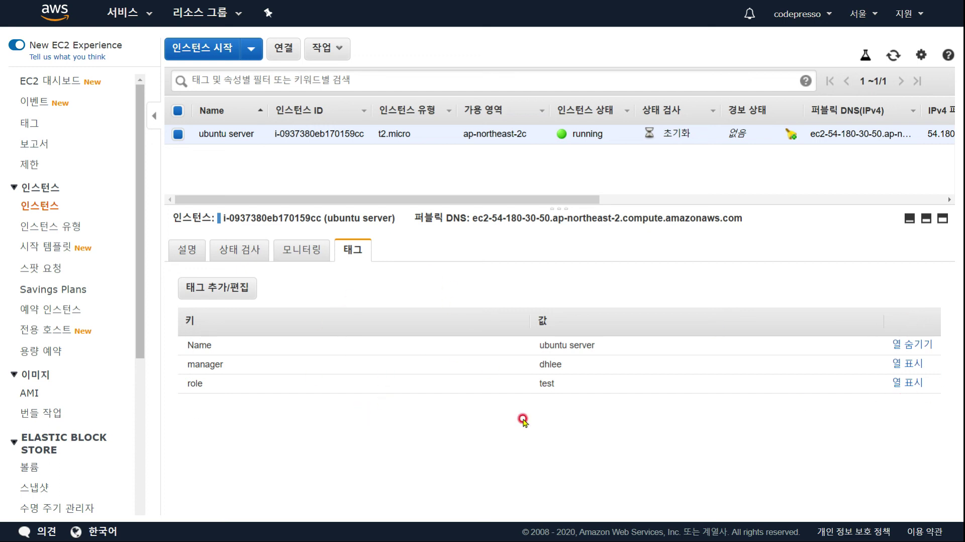
- Check the instance's description details, then scroll through its monitoring graphs again
{"action": "left_click", "coordinate": [189, 251]}
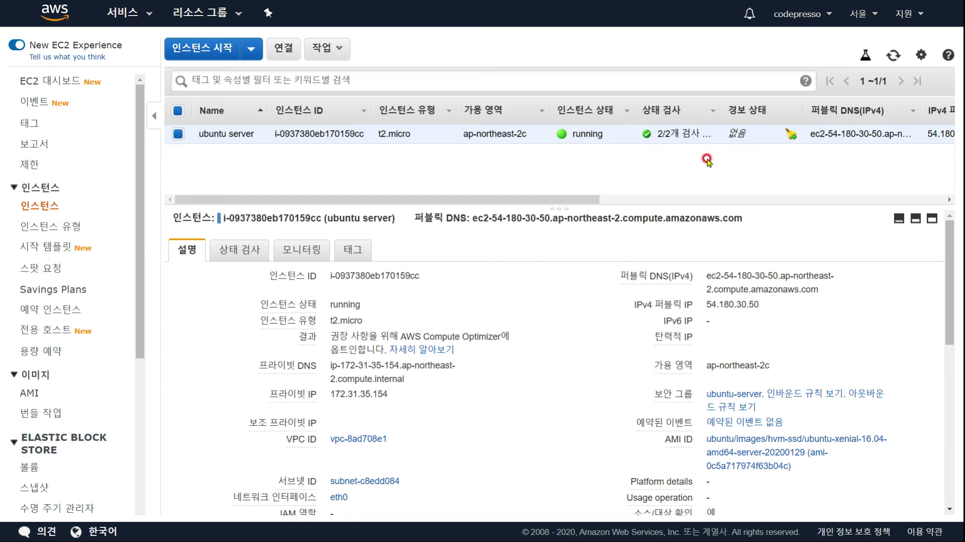
{"action": "left_click", "coordinate": [304, 249]}
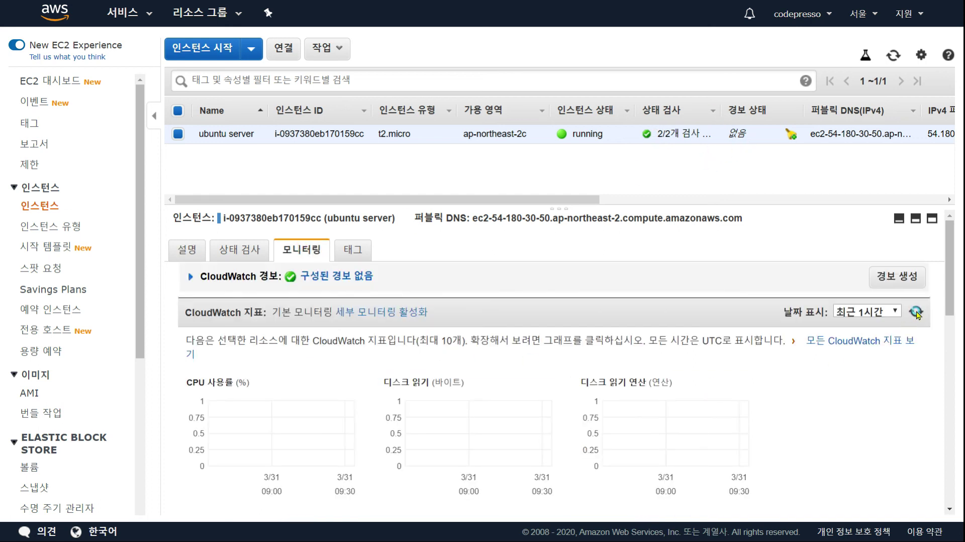
{"action": "scroll", "coordinate": [879, 410], "scroll_direction": "down", "scroll_amount": 2}
{"action": "scroll", "coordinate": [881, 411], "scroll_direction": "down", "scroll_amount": 3}
{"action": "scroll", "coordinate": [881, 411], "scroll_direction": "up", "scroll_amount": 6}
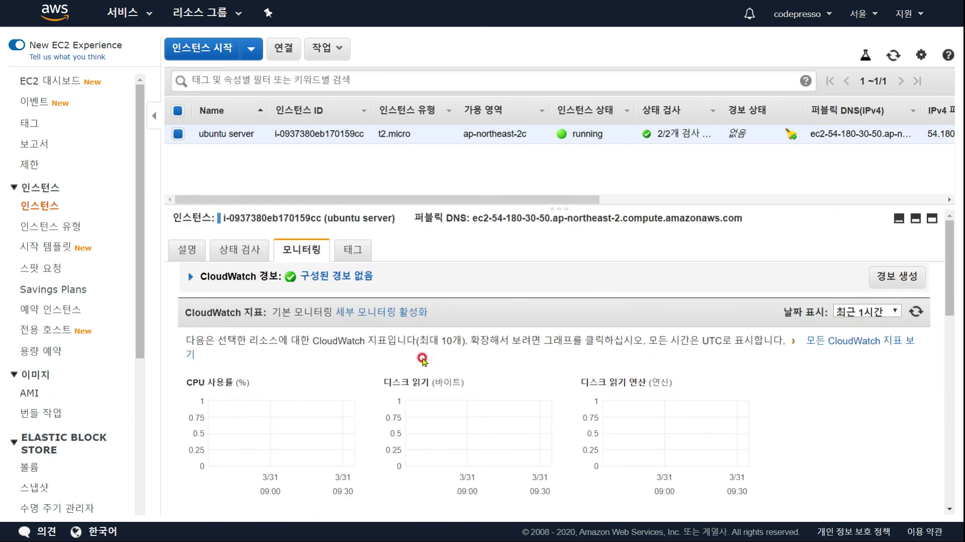
{"action": "scroll", "coordinate": [853, 397], "scroll_direction": "down", "scroll_amount": 3}
{"action": "scroll", "coordinate": [851, 410], "scroll_direction": "down", "scroll_amount": 5}
{"action": "scroll", "coordinate": [851, 410], "scroll_direction": "up", "scroll_amount": 10}
- Keep the graphs' time range at the last hour, return to Description, and enlarge the instance list
{"action": "left_click", "coordinate": [879, 317]}
{"action": "left_click", "coordinate": [553, 467]}
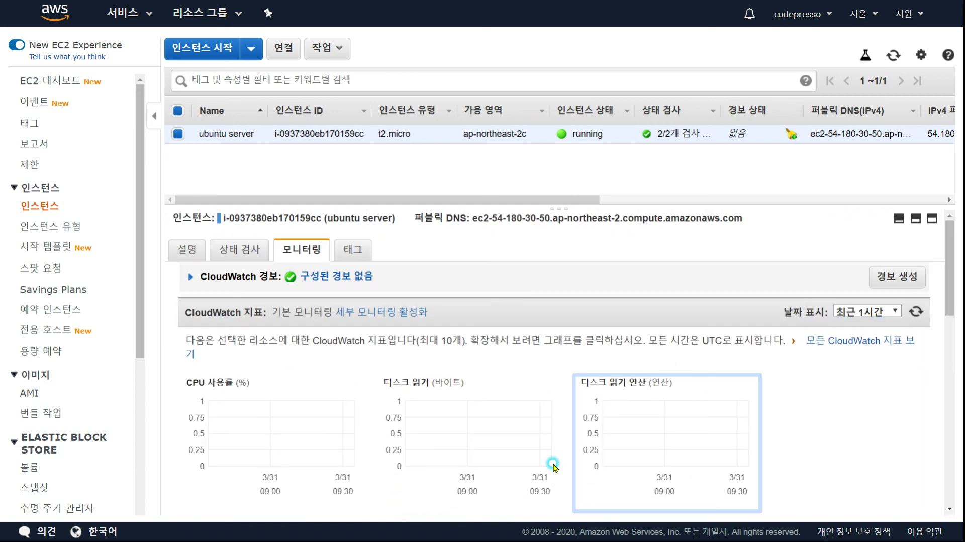
{"action": "left_click", "coordinate": [194, 257]}
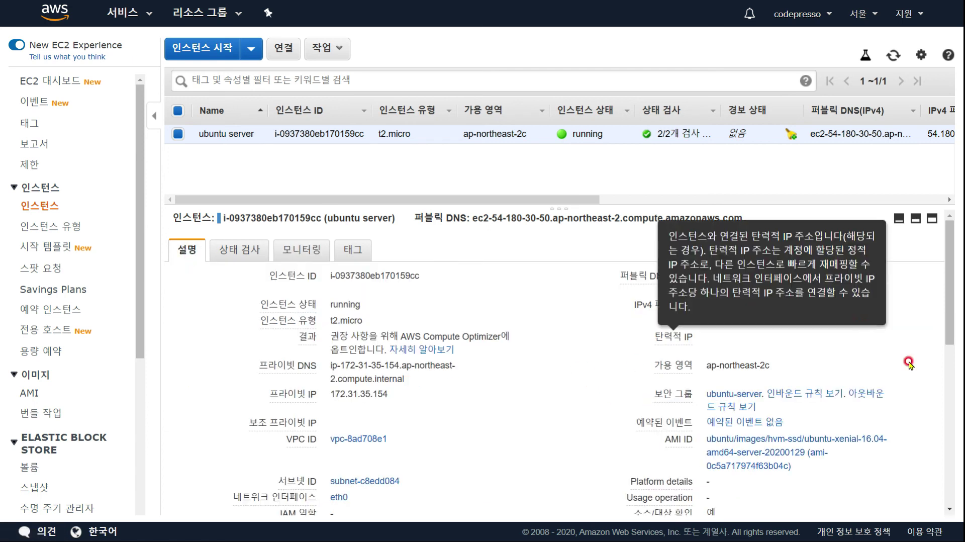
{"action": "left_click_drag", "start_coordinate": [803, 211], "coordinate": [793, 366]}
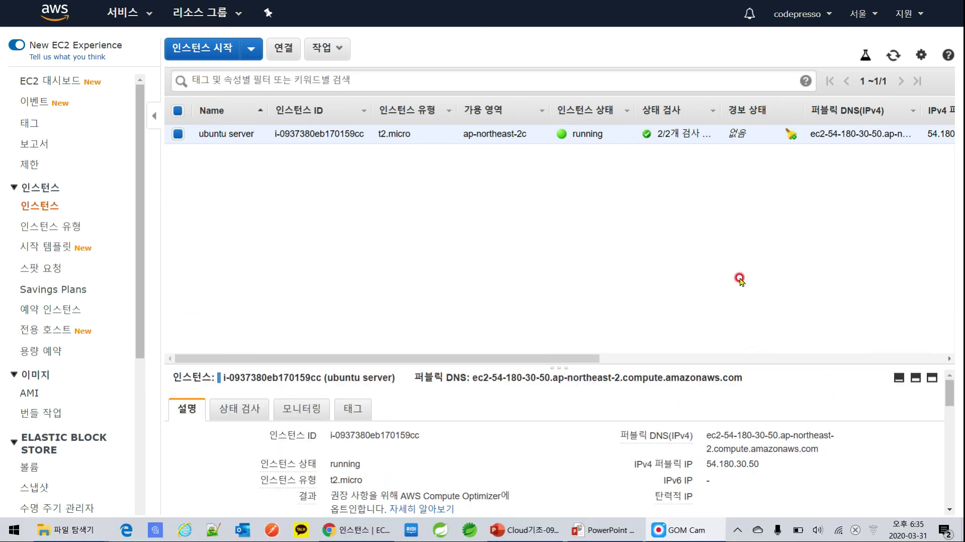